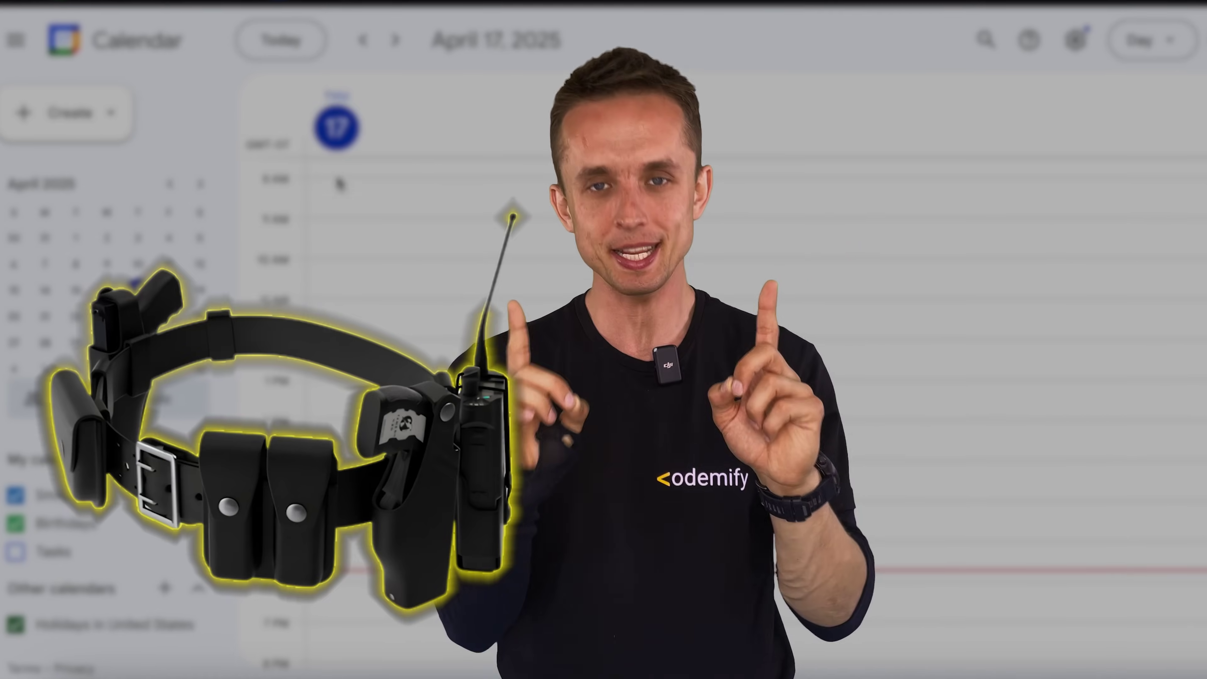
# - Launch Calendar from Gmail's Google apps grid to reach the April 2025 week view
pyautogui.click(1150, 41)
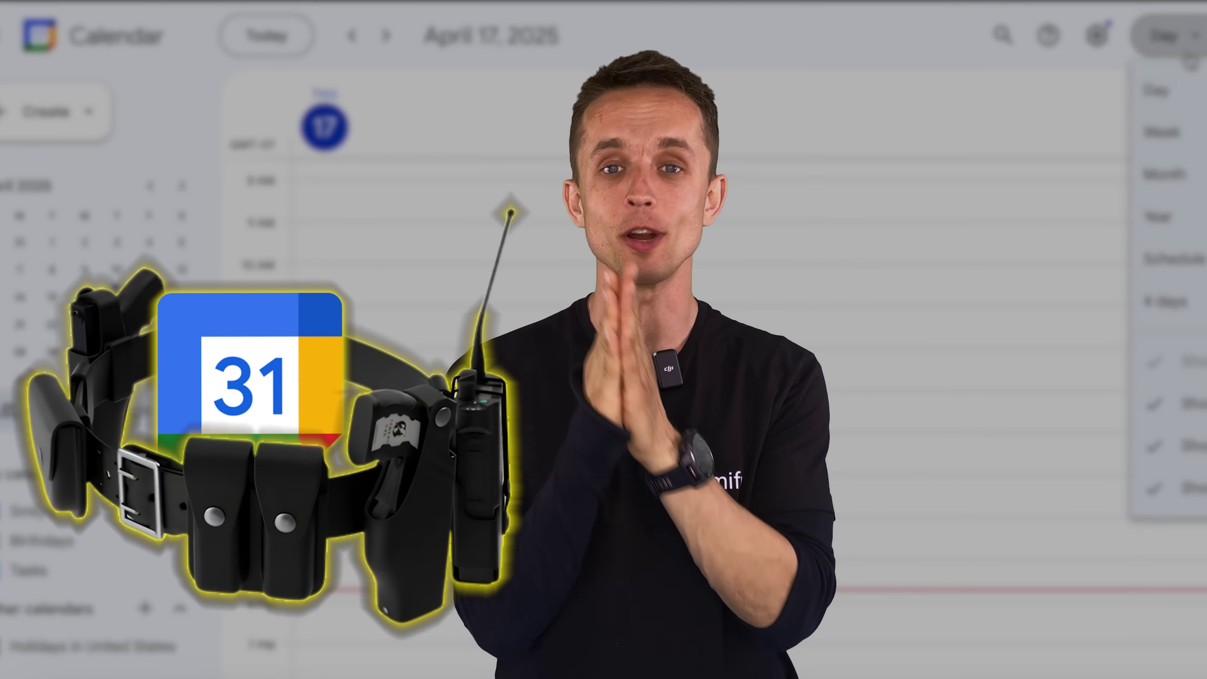
pyautogui.click(1162, 132)
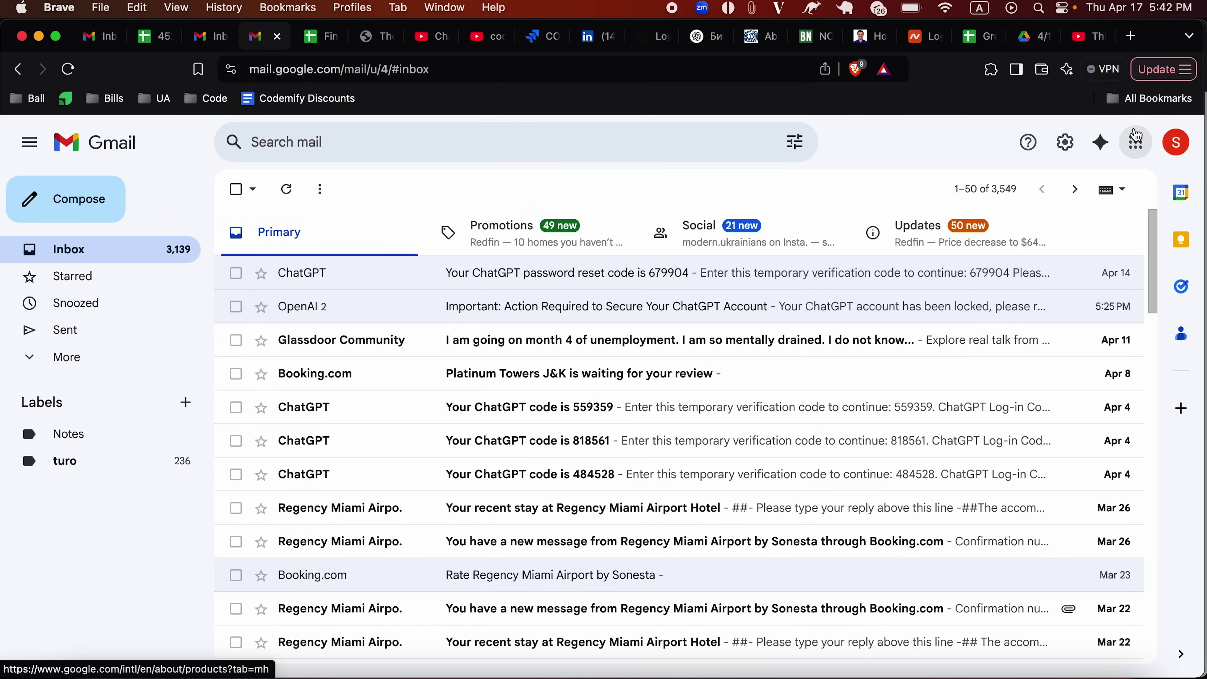
pyautogui.click(1136, 148)
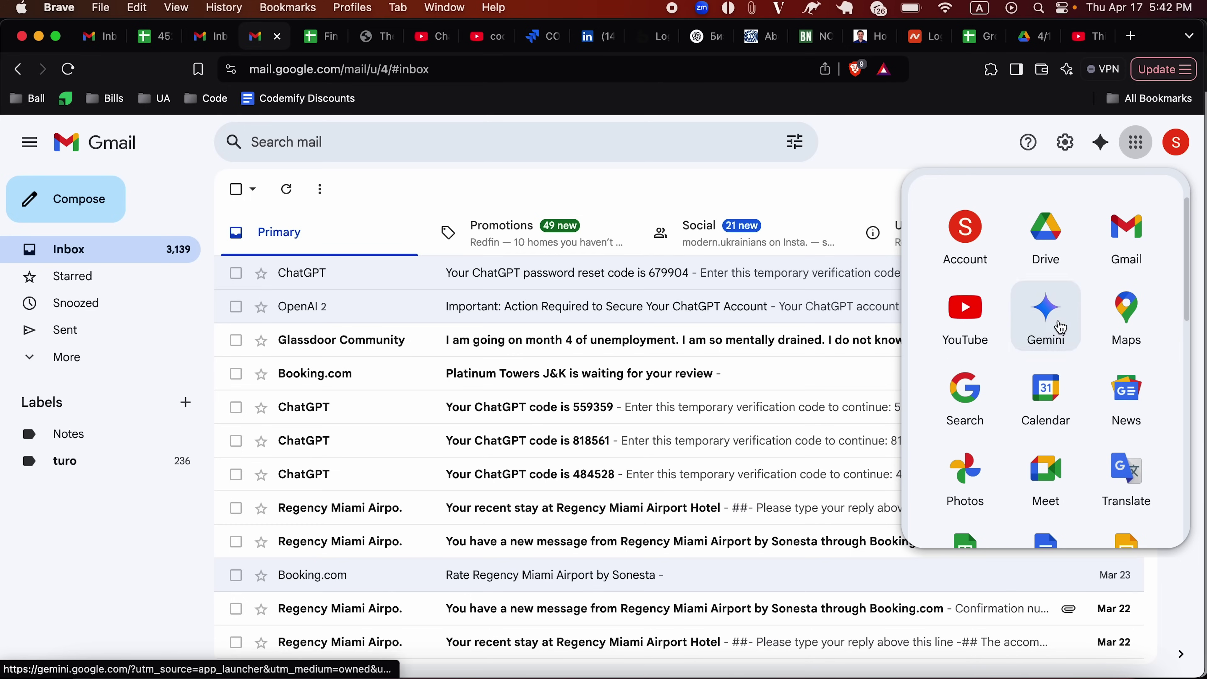
pyautogui.click(1052, 399)
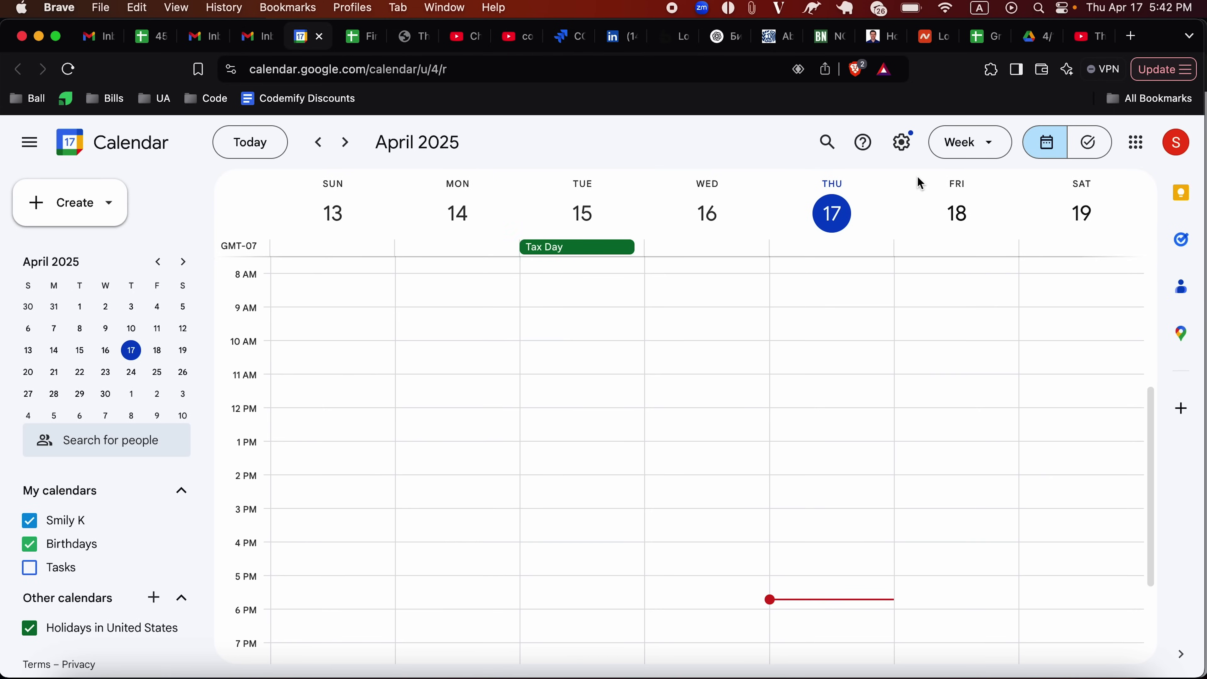
pyautogui.click(983, 160)
pyautogui.click(966, 185)
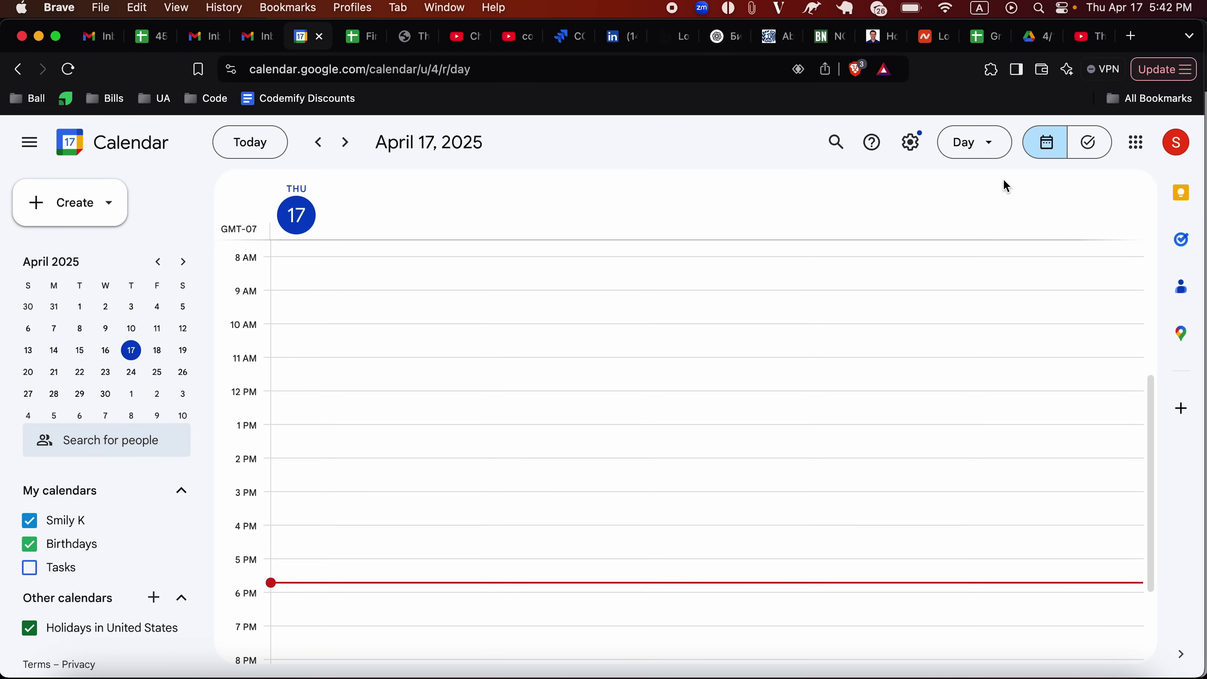
pyautogui.click(988, 151)
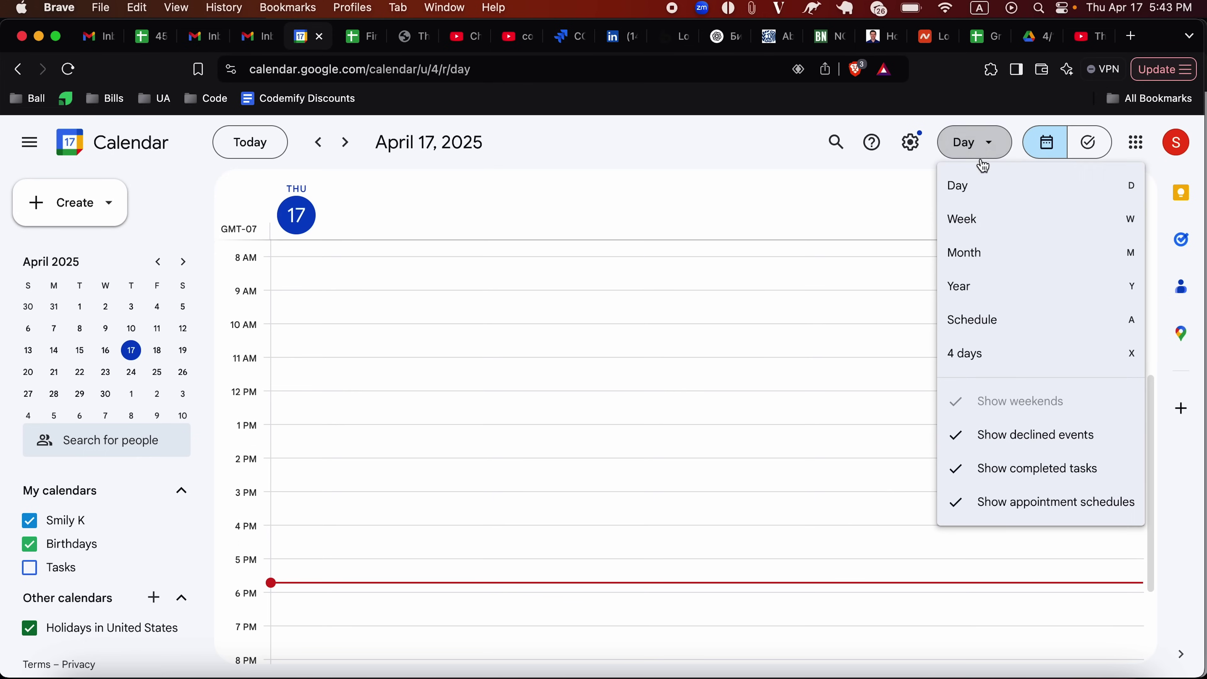
pyautogui.click(966, 214)
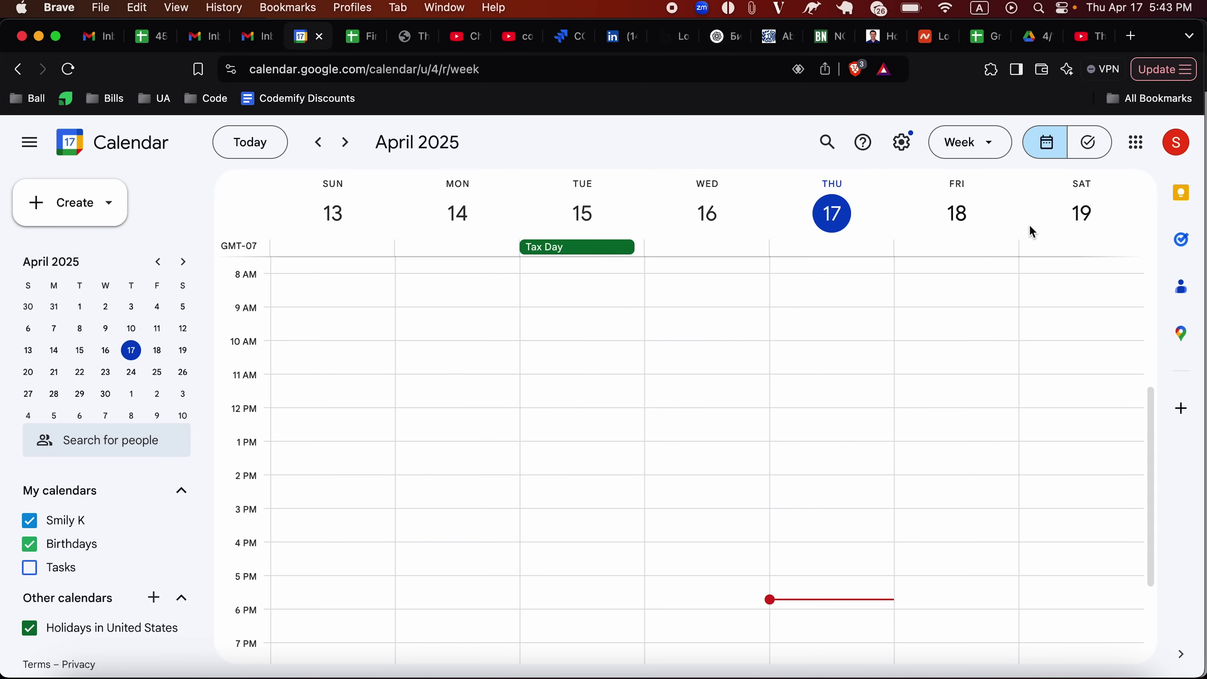
pyautogui.click(972, 145)
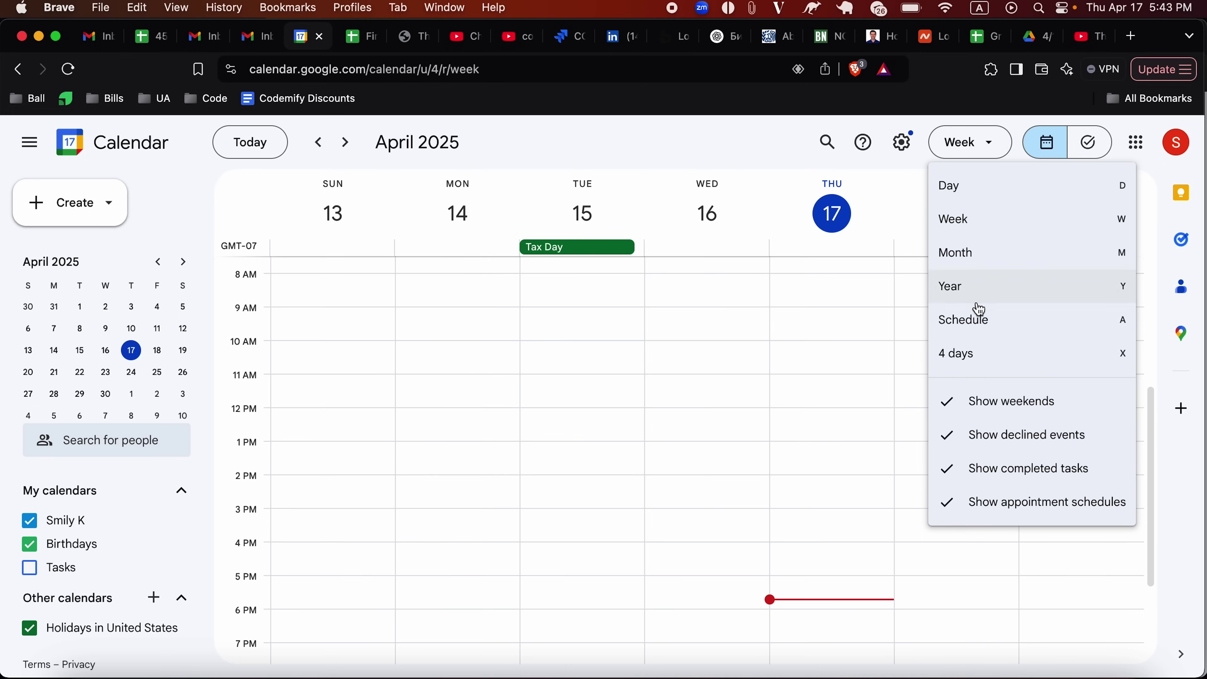
pyautogui.click(971, 259)
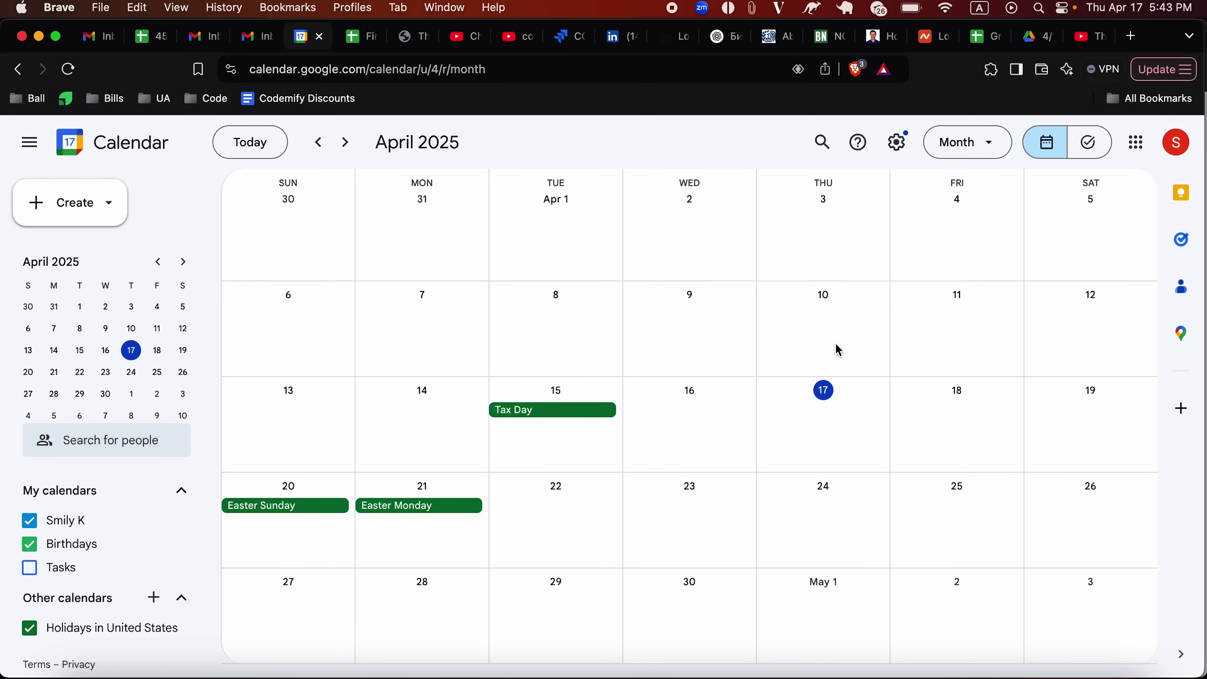
pyautogui.click(991, 157)
pyautogui.click(971, 233)
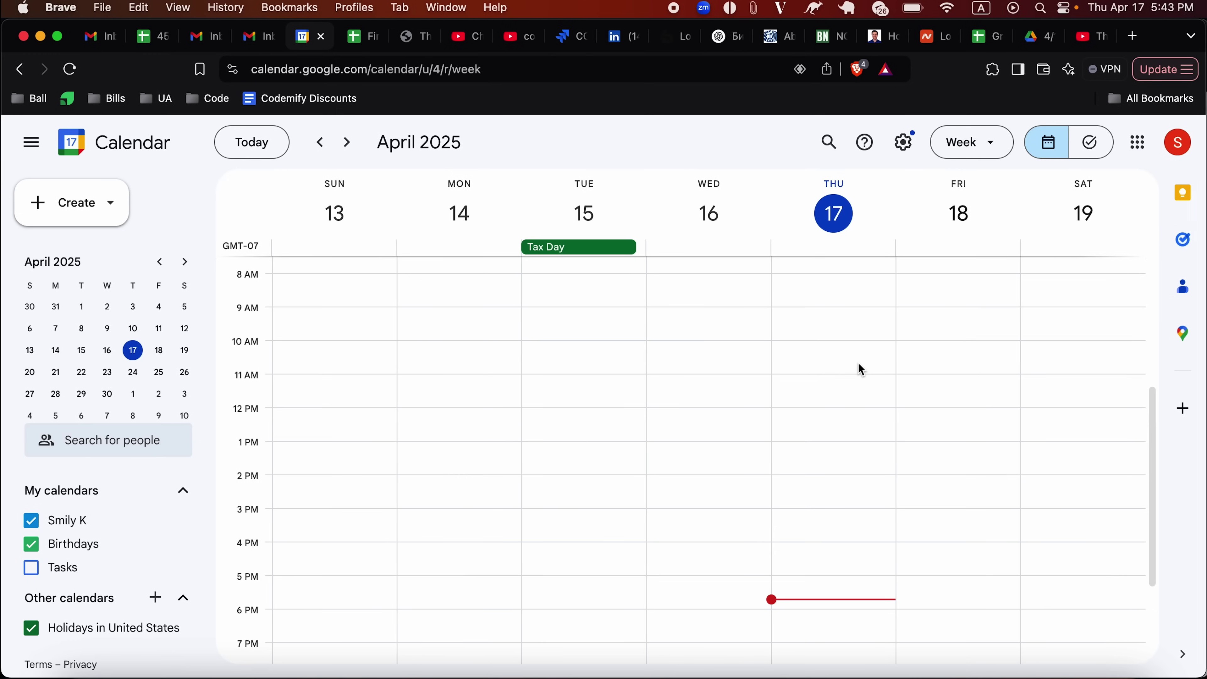
# - Switch to Chrome to show the other account's April 20–26 week with Poland and Cali columns
pyautogui.press('super+Tab')
pyautogui.press('super+Tab')
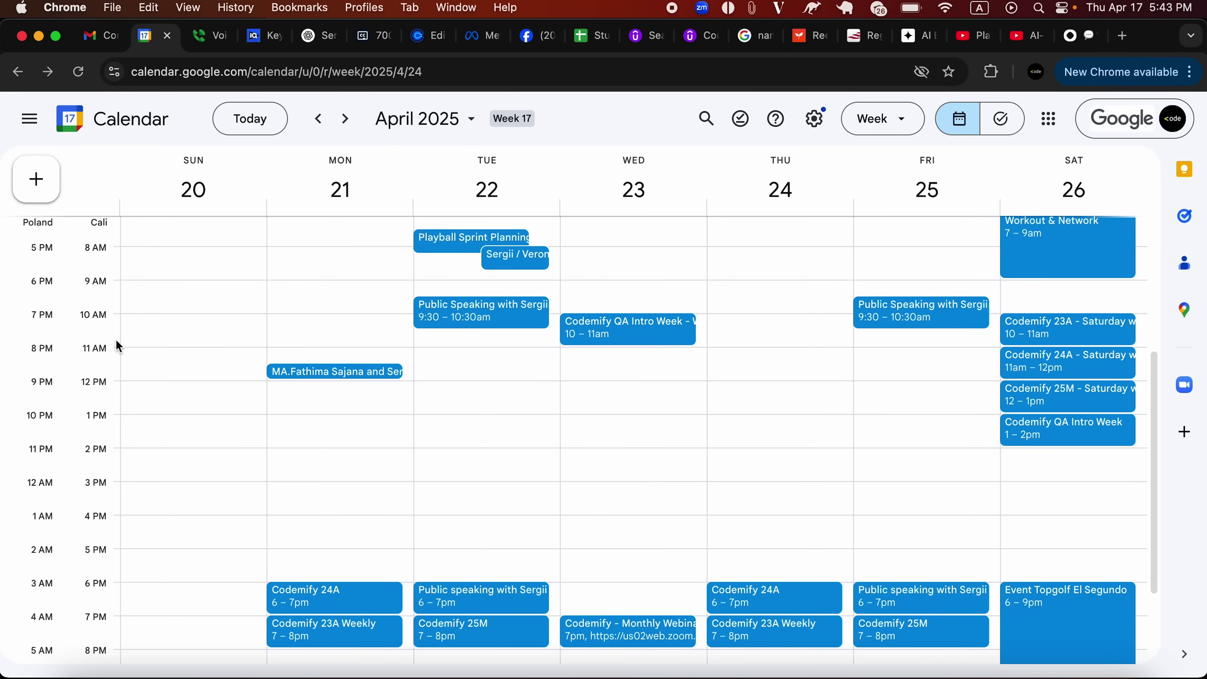
# - Save a Public Speaking Class event, titled with the host's name, for Sunday April 20, 10–11am, with Google Meet
pyautogui.click(138, 326)
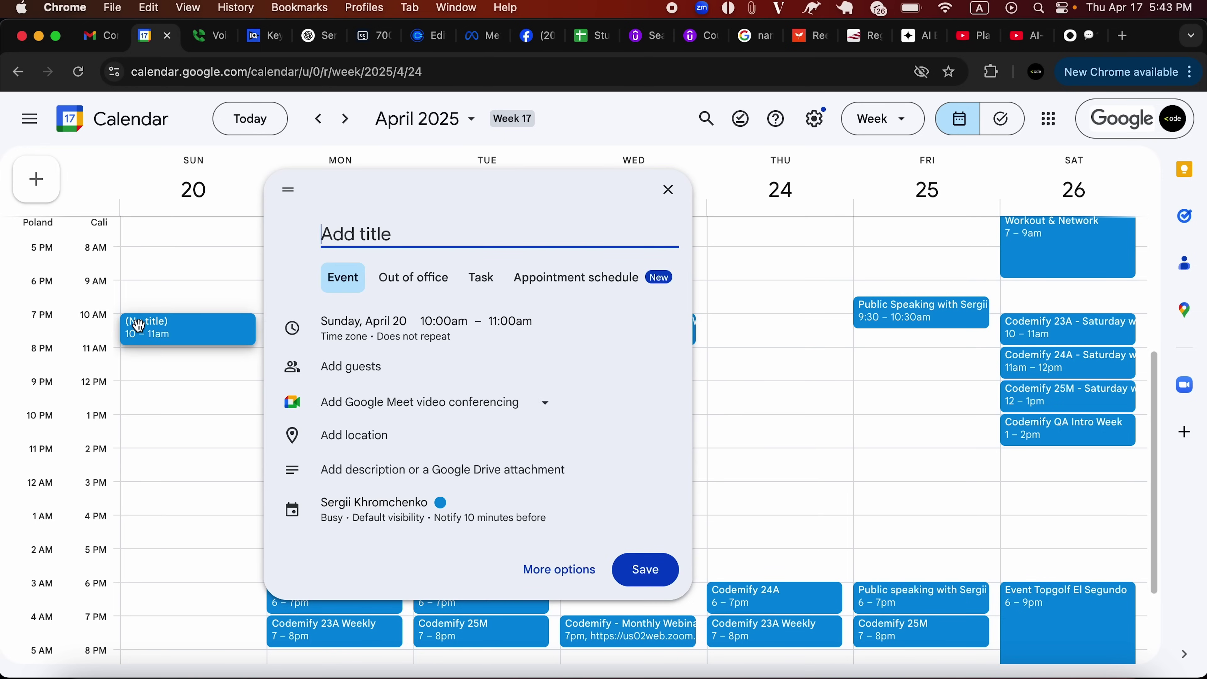
pyautogui.write('Public Speaking Class with Sergii')
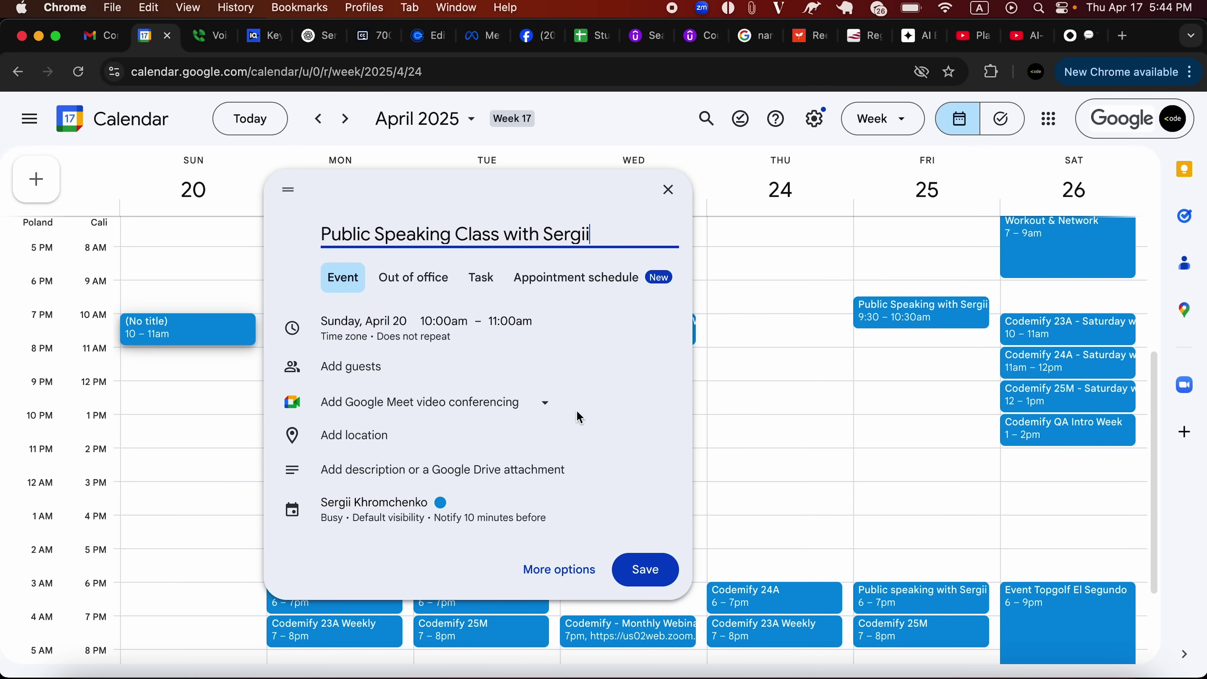
pyautogui.click(546, 402)
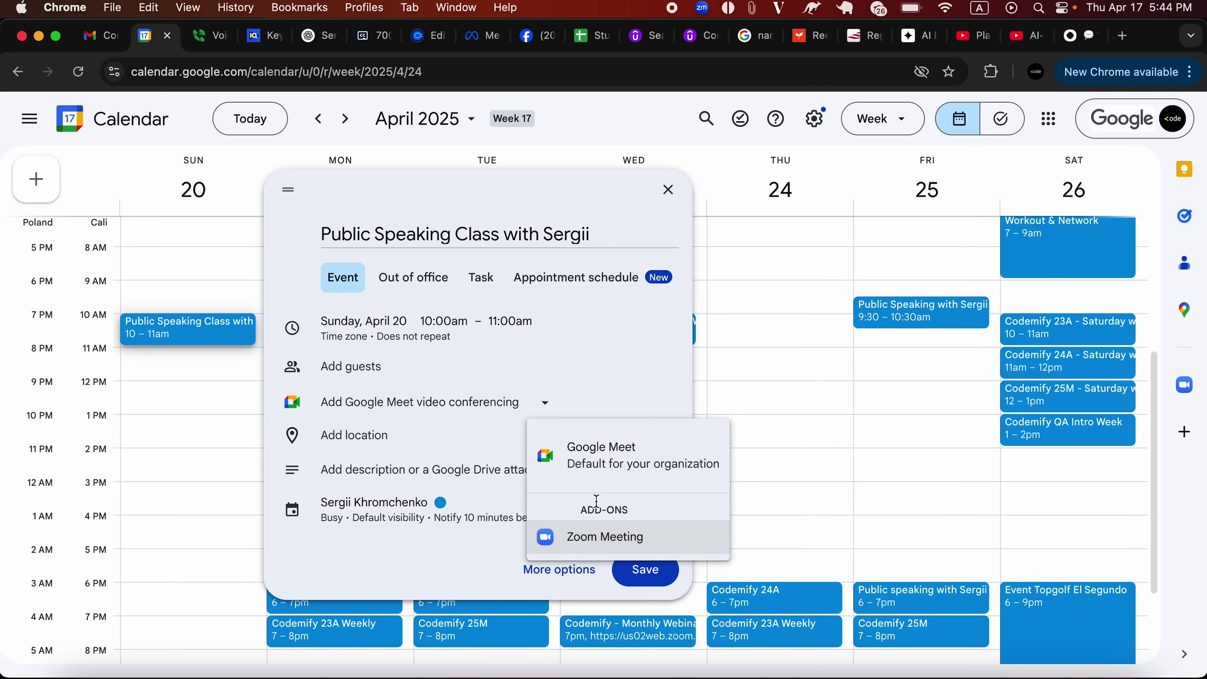
pyautogui.click(596, 457)
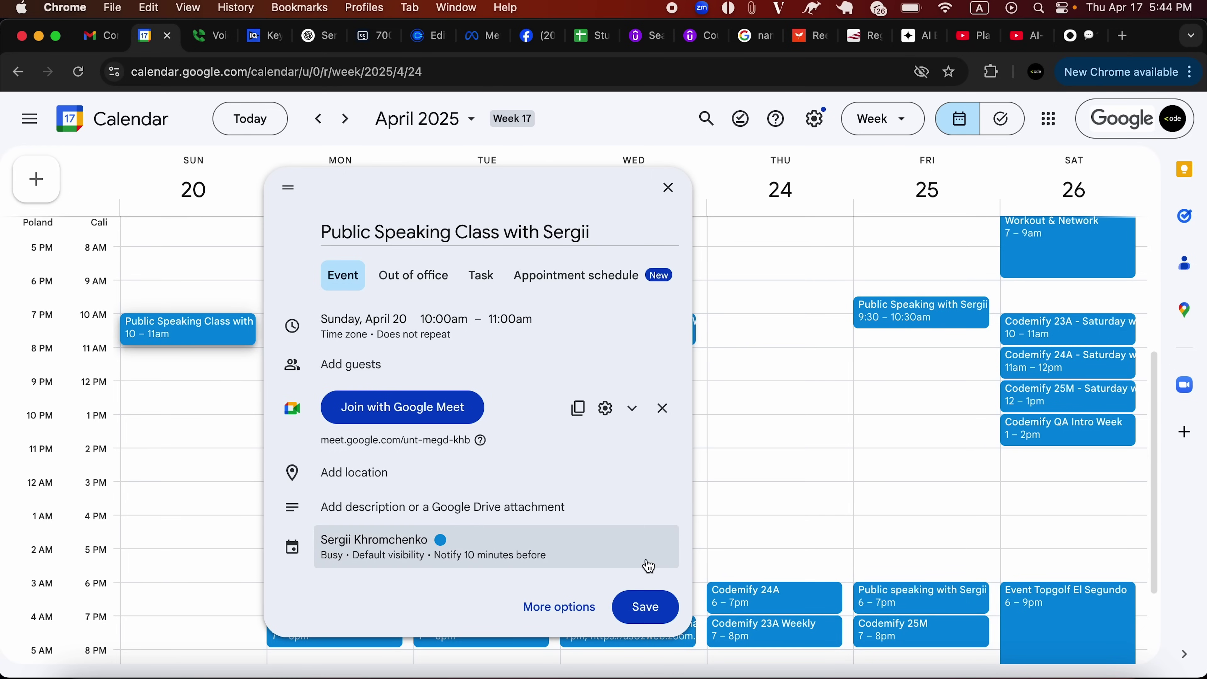
pyautogui.click(645, 609)
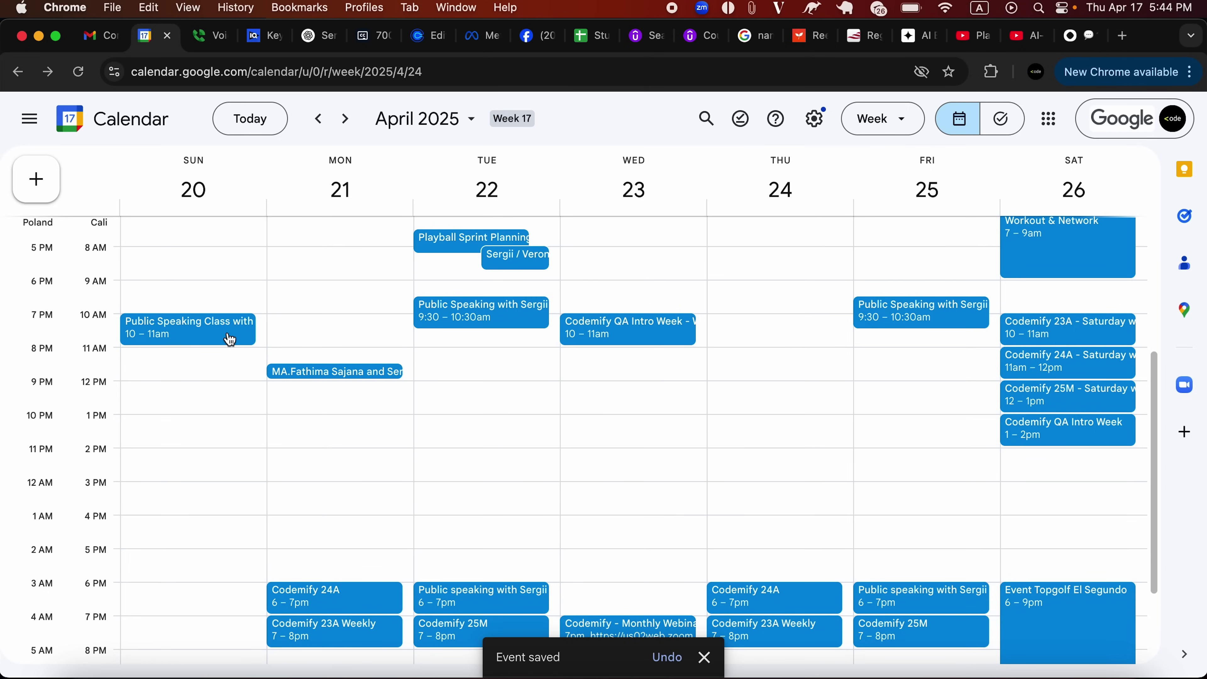
# - Open the Public Speaking Class edit page and add the guest's pasted e-mail address as a guest
pyautogui.click(194, 339)
pyautogui.click(478, 228)
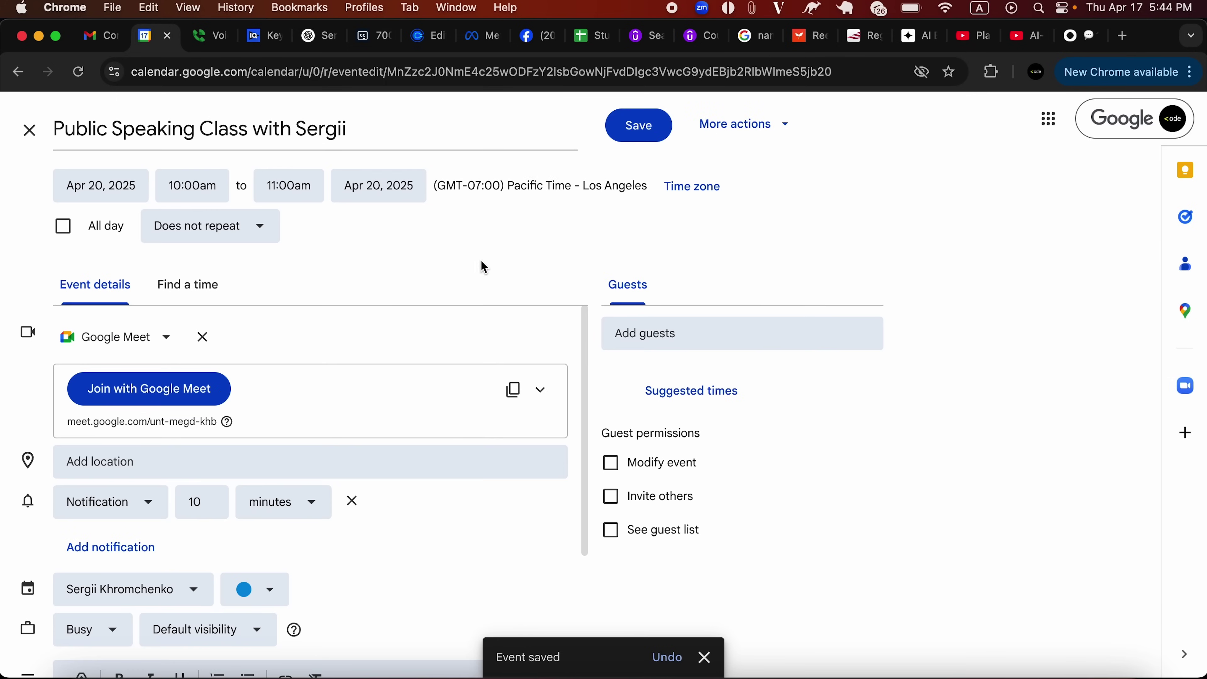
pyautogui.click(634, 331)
pyautogui.press('super+v')
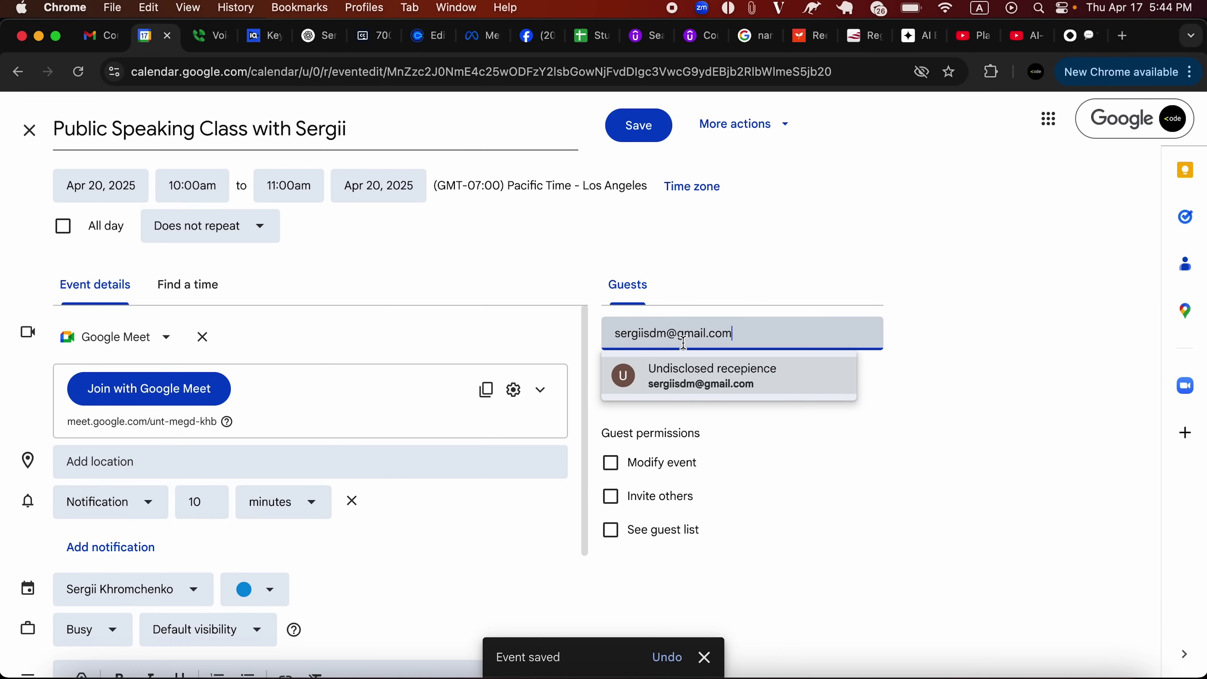
pyautogui.press('Return')
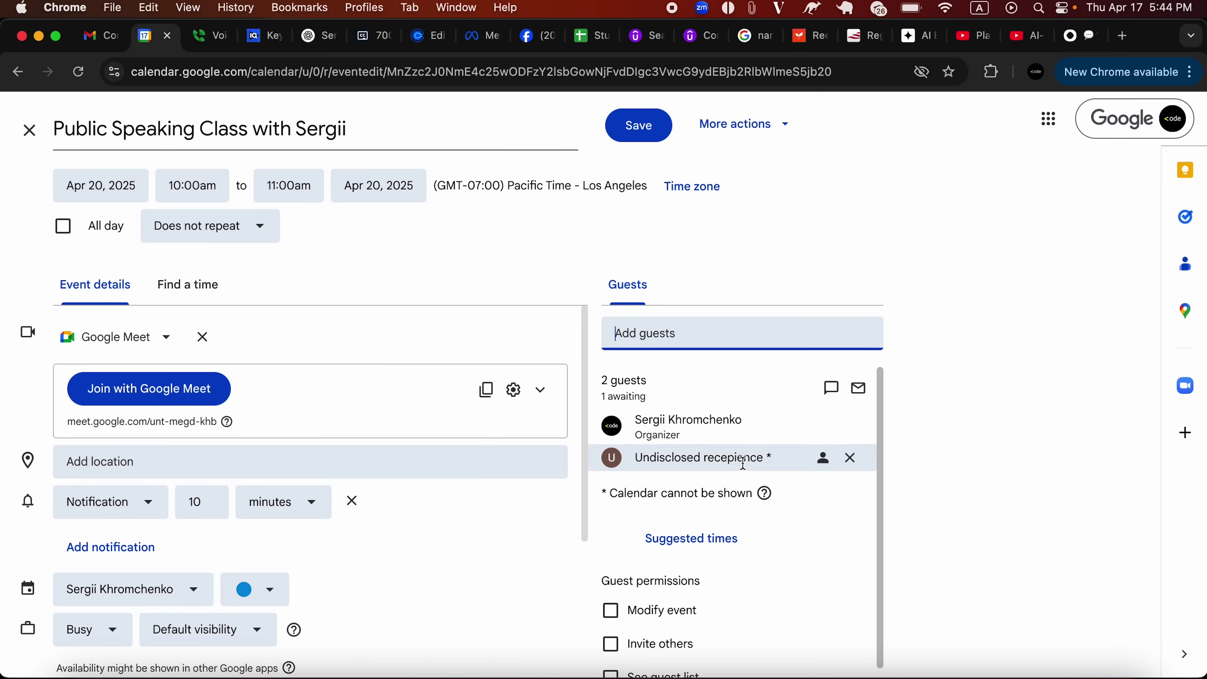
pyautogui.moveTo(709, 462)
pyautogui.moveTo(667, 425)
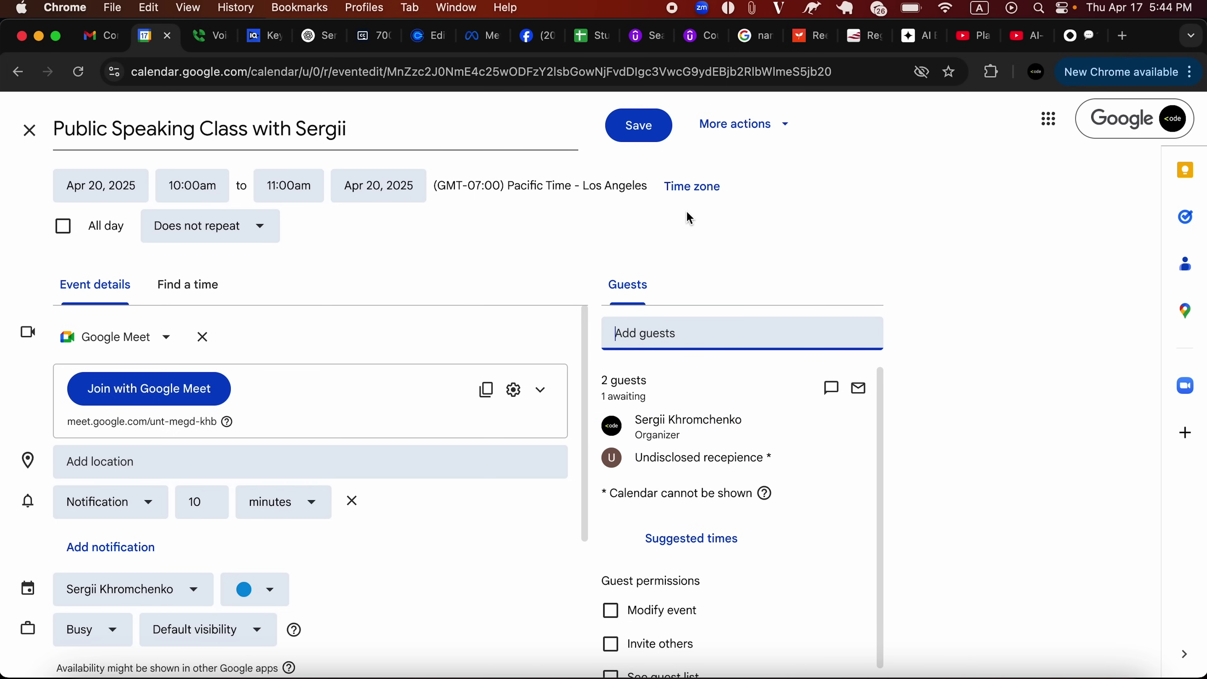
# - Save the event changes, send invitations, and confirm inviting the outside guest
pyautogui.click(652, 138)
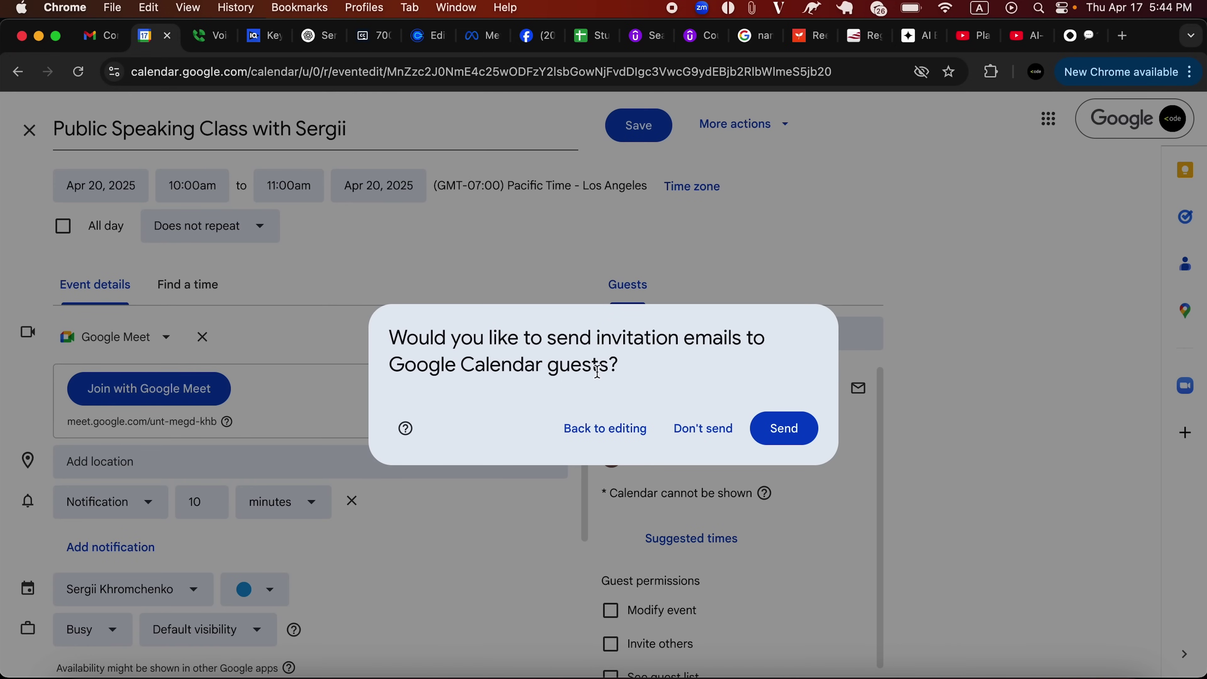
pyautogui.click(791, 433)
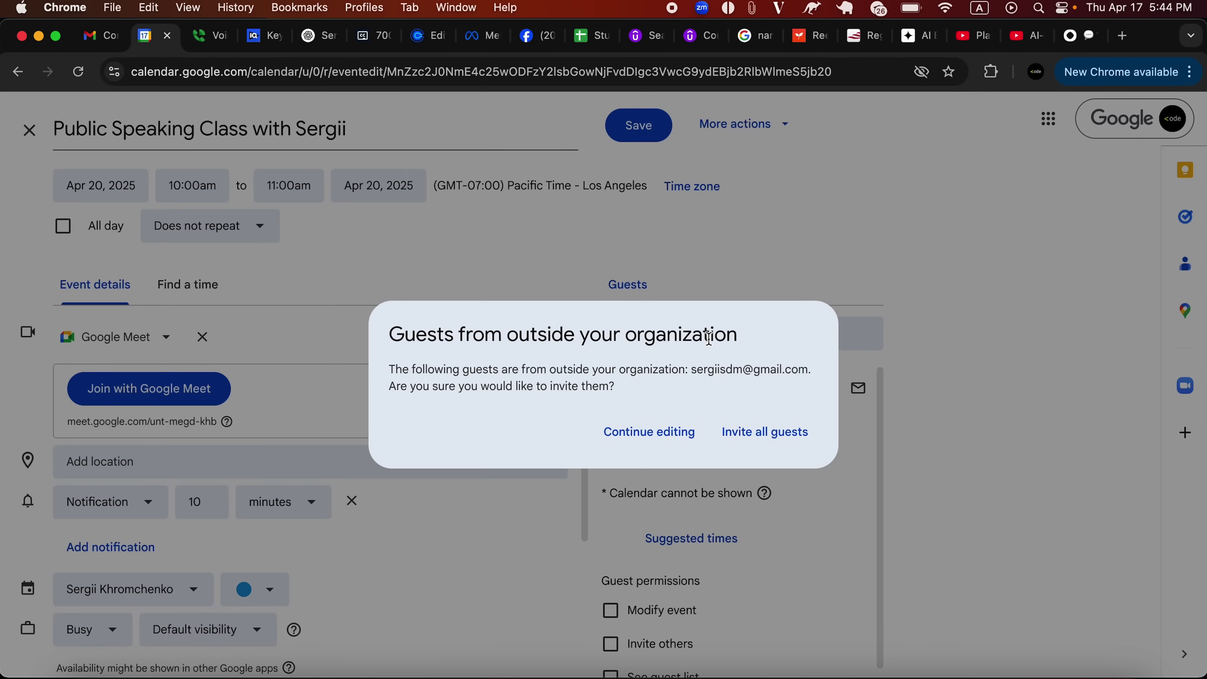
pyautogui.click(760, 432)
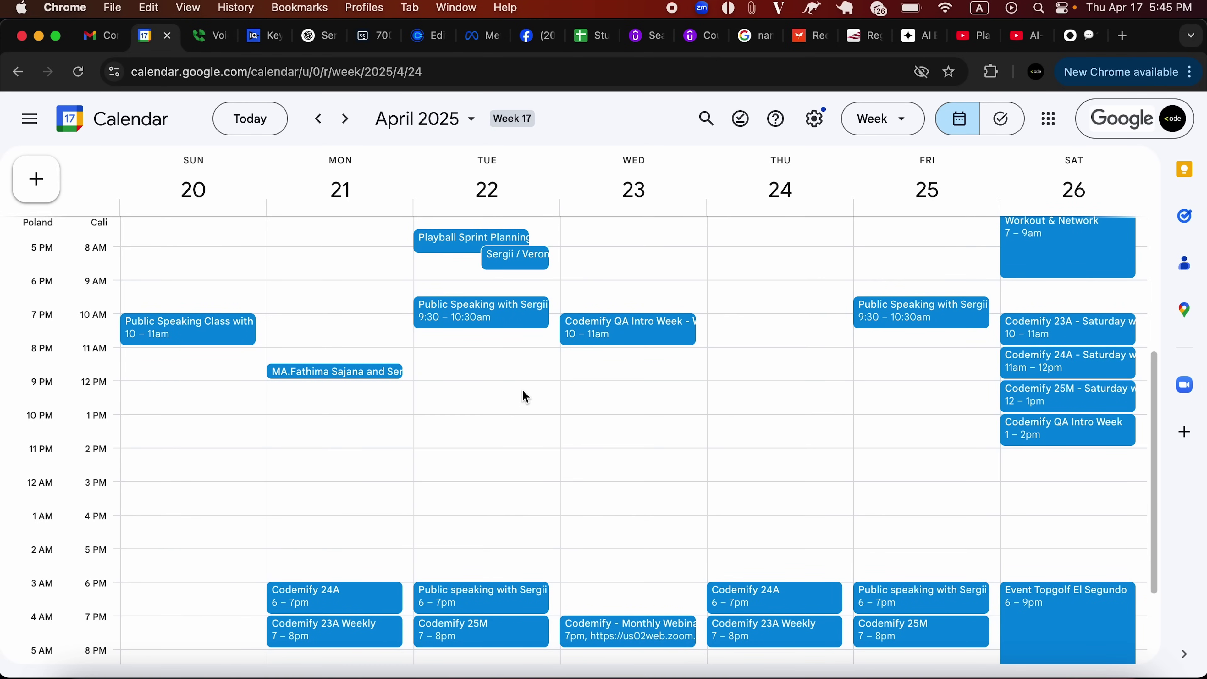
# - In Brave, reload the guest's Calendar and advance to the April 20–26 week
pyautogui.click(574, 663)
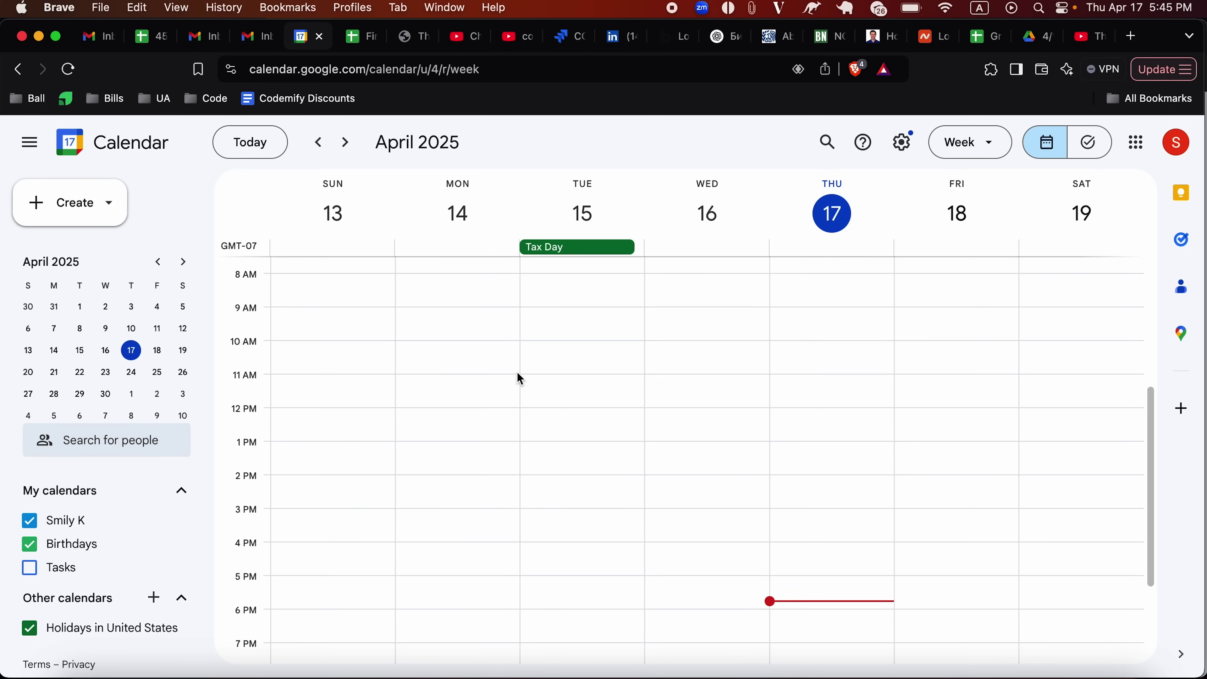
pyautogui.press('super+r')
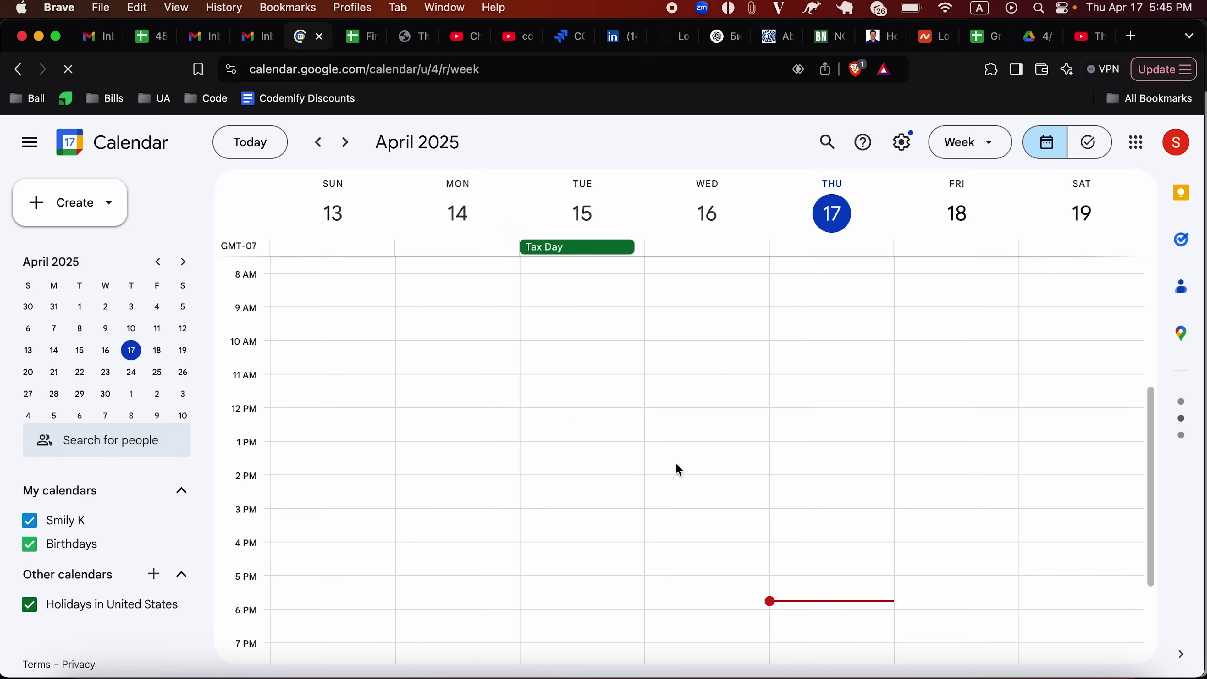
pyautogui.click(340, 145)
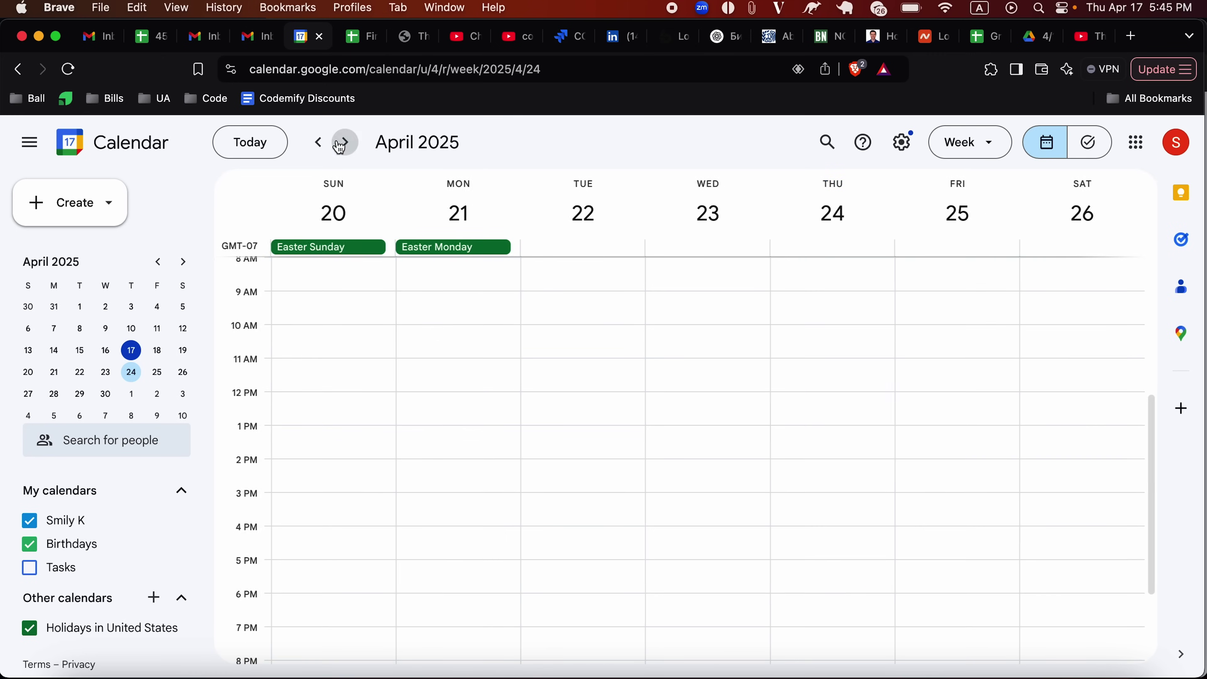
pyautogui.scroll(5, 409, 357)
pyautogui.scroll(-1, 354, 416)
pyautogui.scroll(-3, 353, 411)
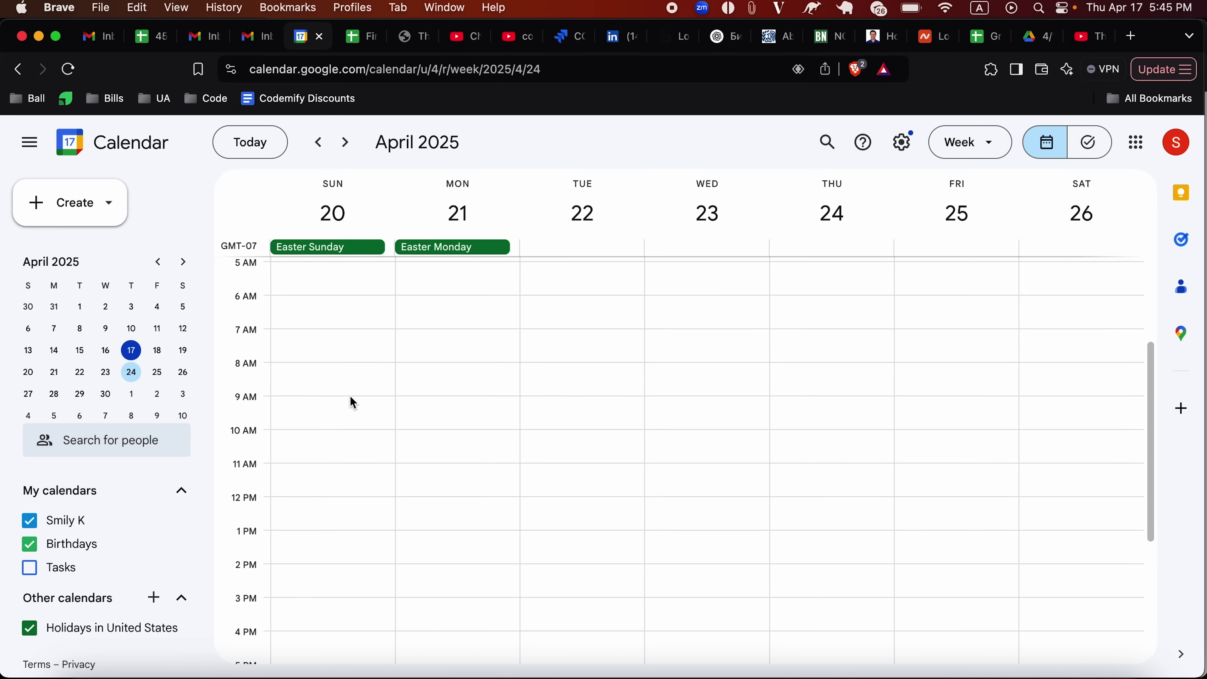
# - Open the Public Speaking Class invitation e-mail and add it via the unknown-sender banner's Add to calendar
pyautogui.click(246, 44)
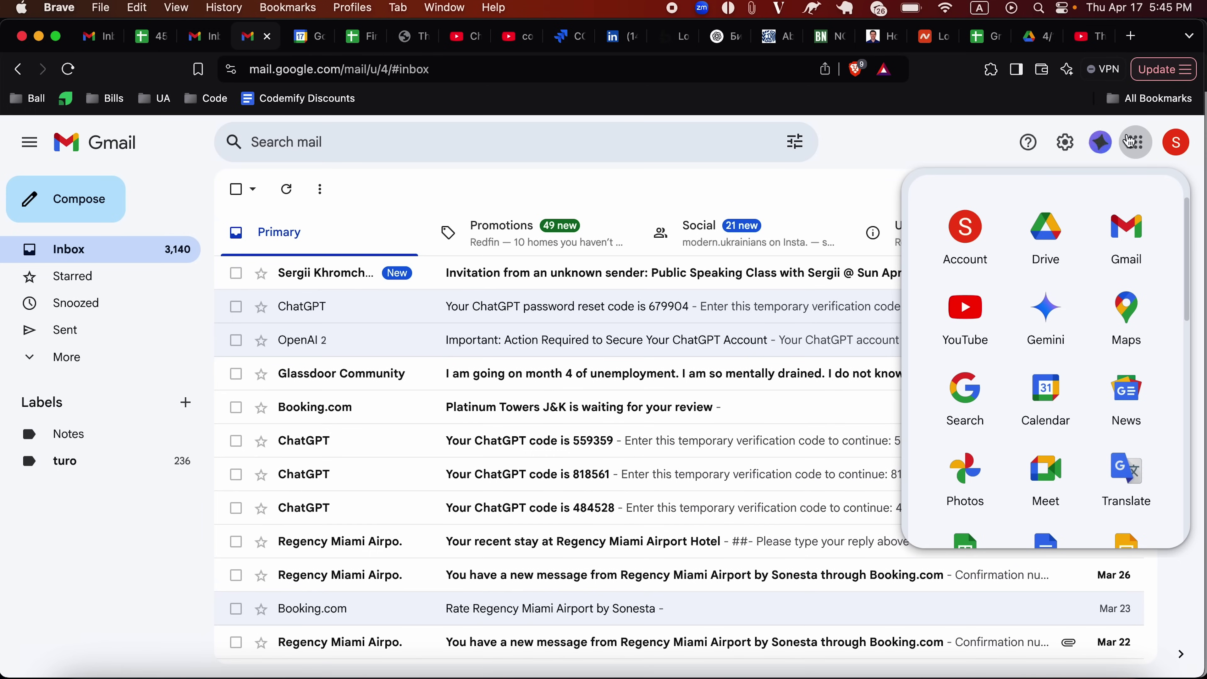
pyautogui.click(1136, 142)
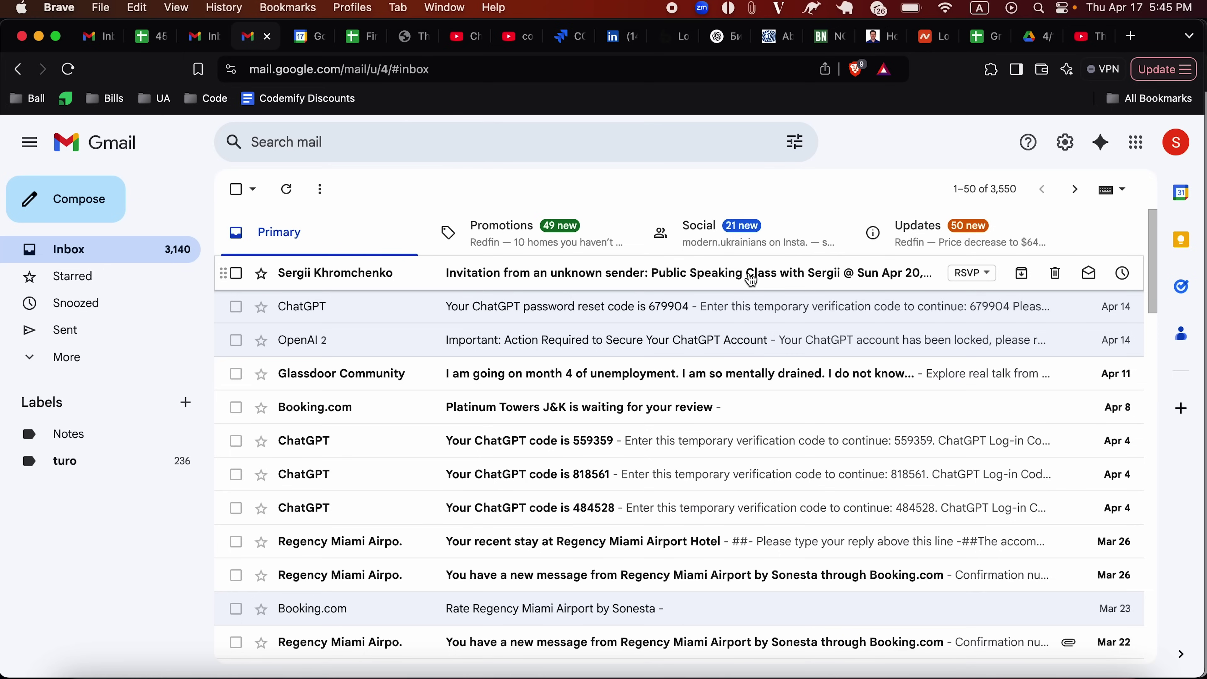
pyautogui.click(531, 274)
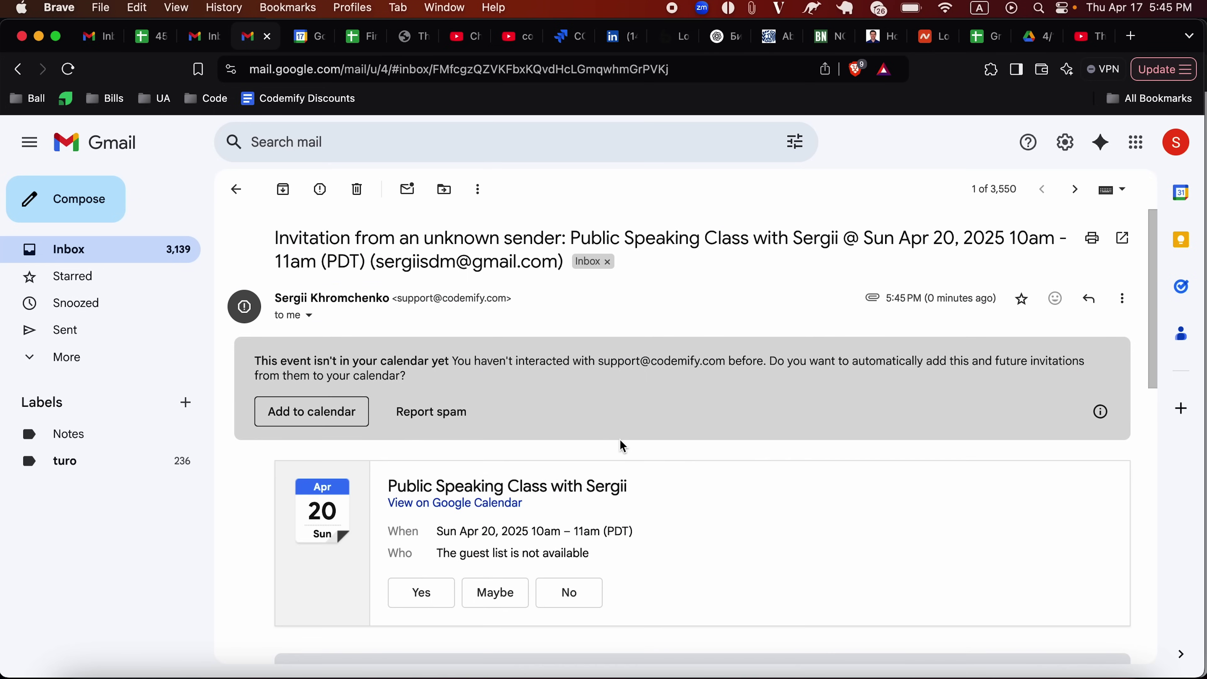
pyautogui.scroll(-2, 620, 439)
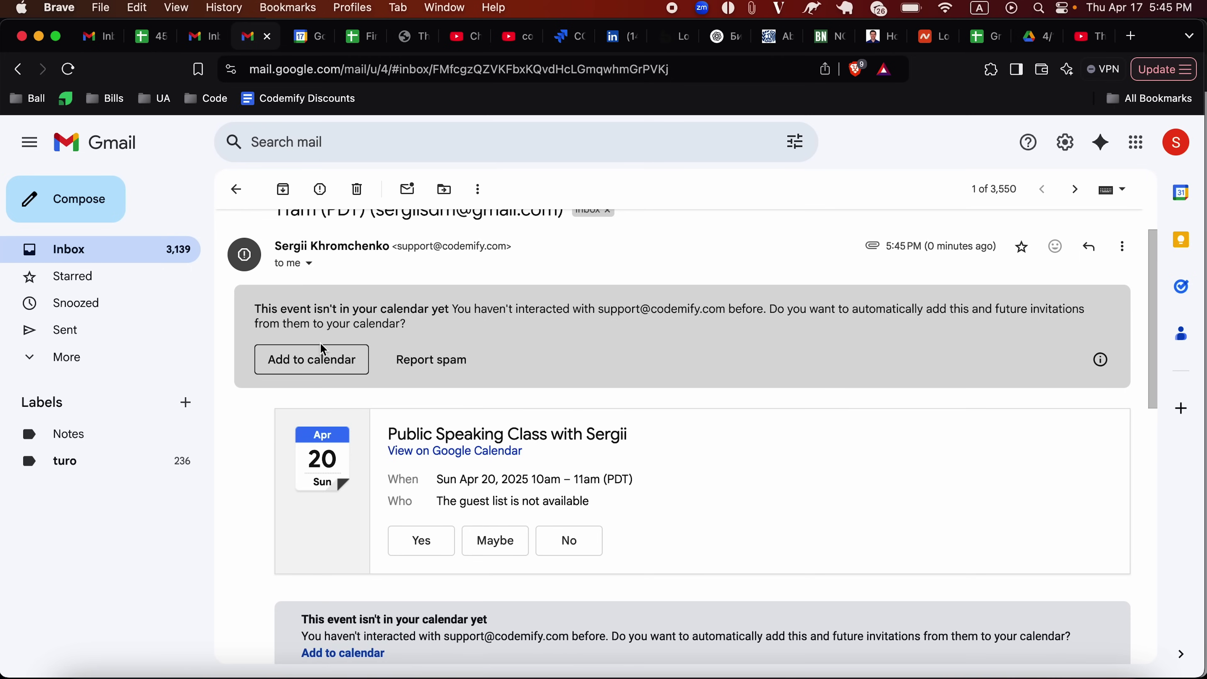
pyautogui.scroll(-1, 630, 386)
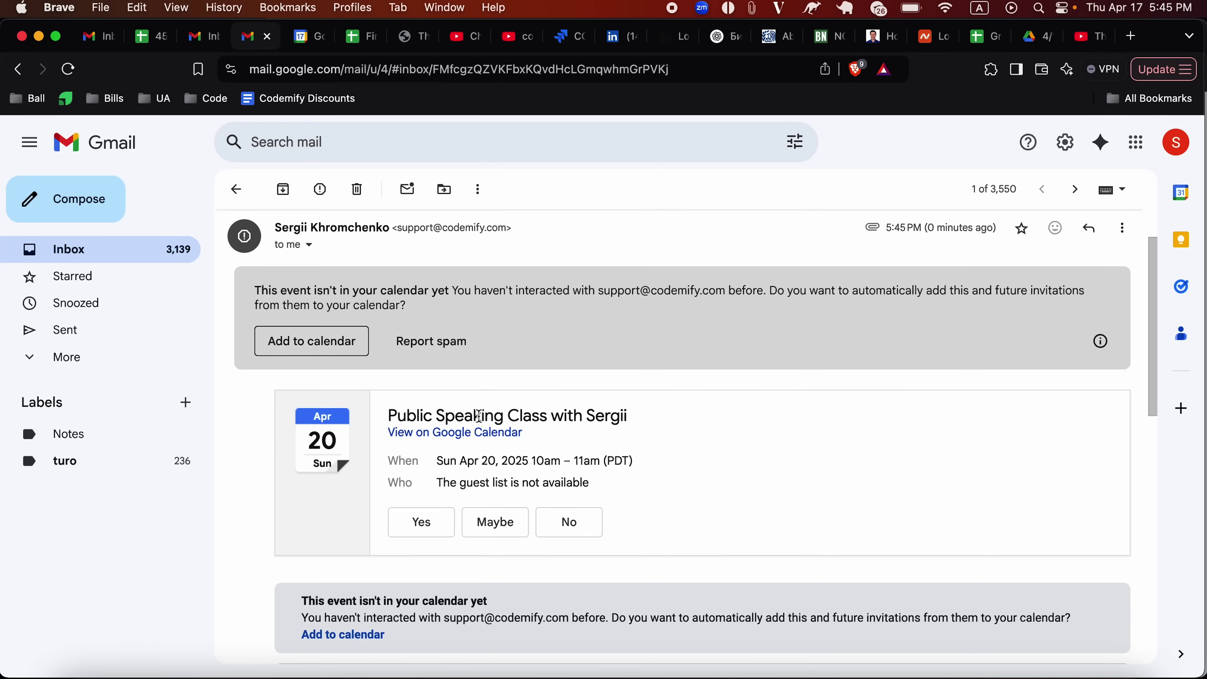
pyautogui.click(327, 352)
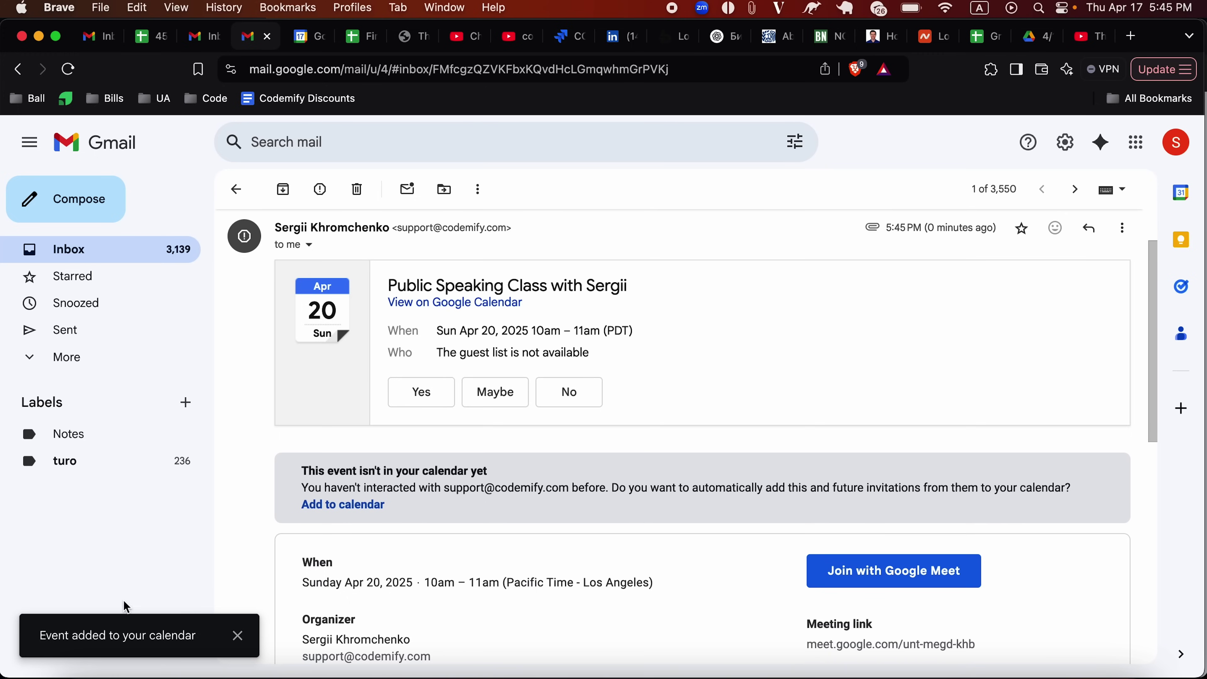
# - Reload the calendar, then return to the invitation e-mail and highlight the unknown sender's address
pyautogui.click(305, 39)
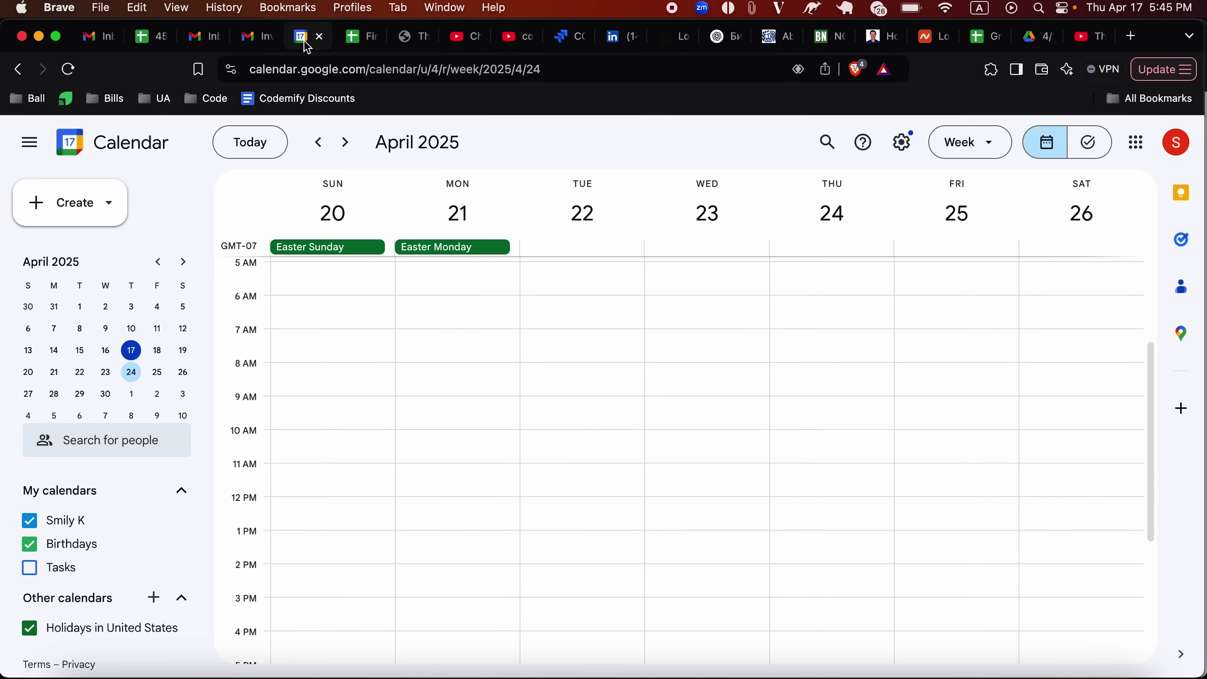
pyautogui.press('super+r')
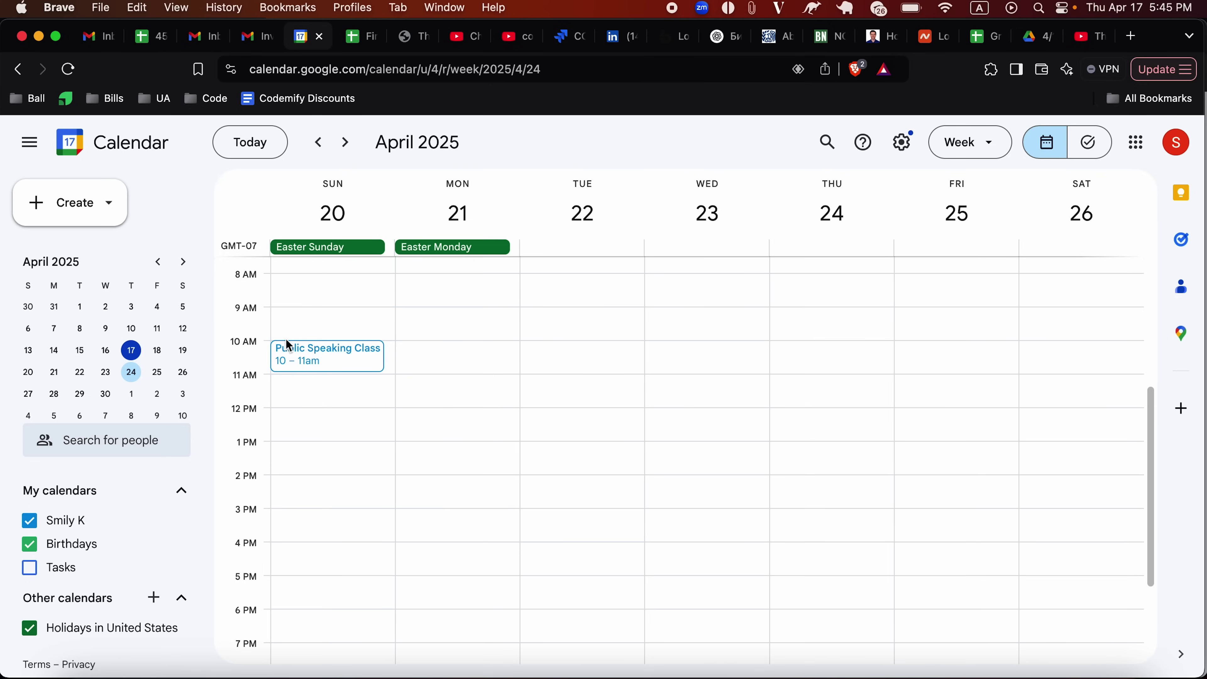
pyautogui.click(257, 42)
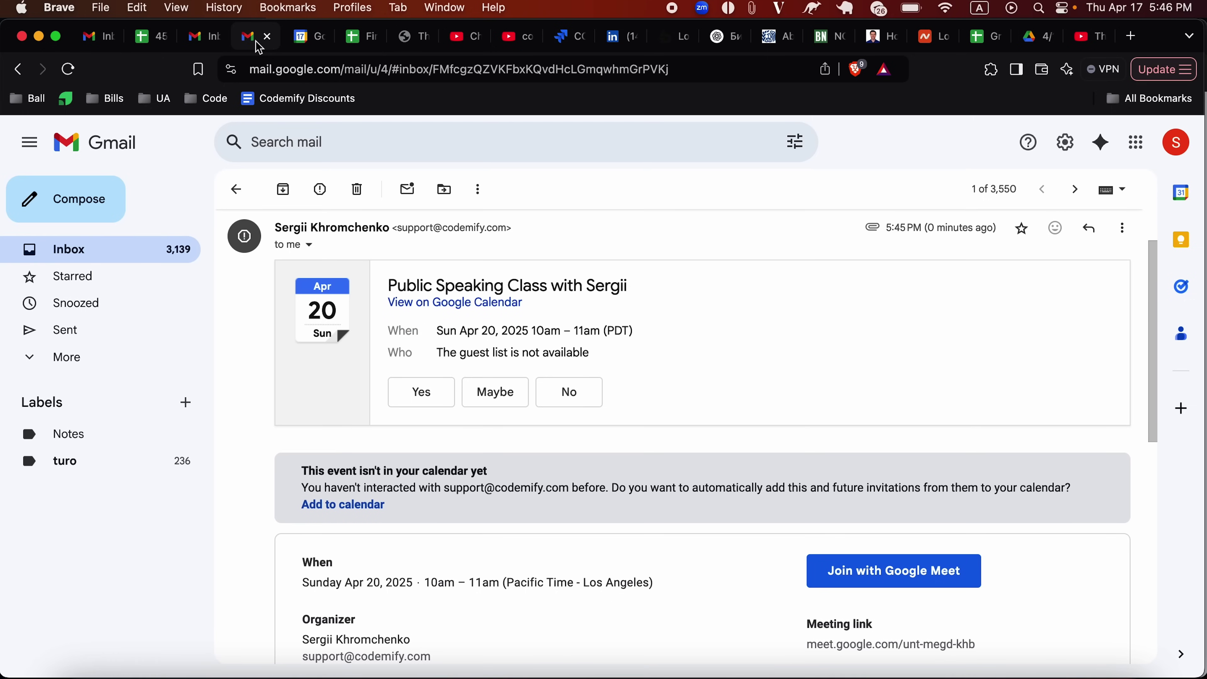
pyautogui.scroll(2, 384, 290)
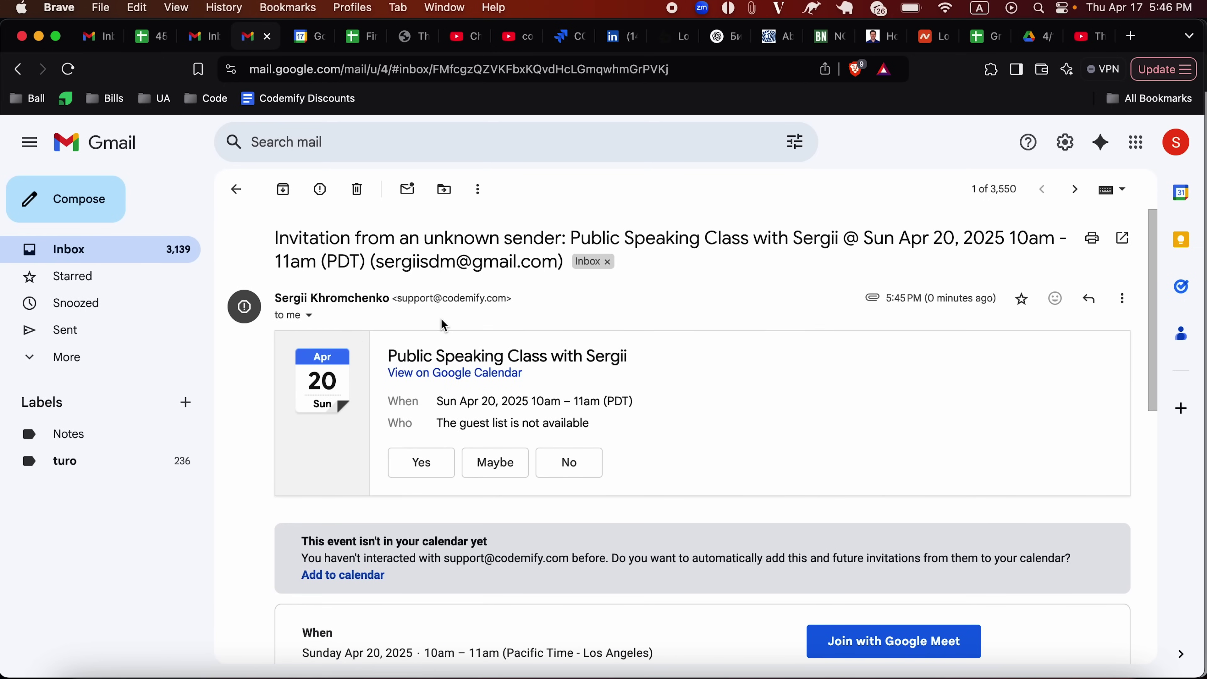
pyautogui.moveTo(444, 559); pyautogui.dragTo(572, 560)
# - Open the event from the e-mail, then return to the week view showing Sunday 10–11am
pyautogui.click(434, 330)
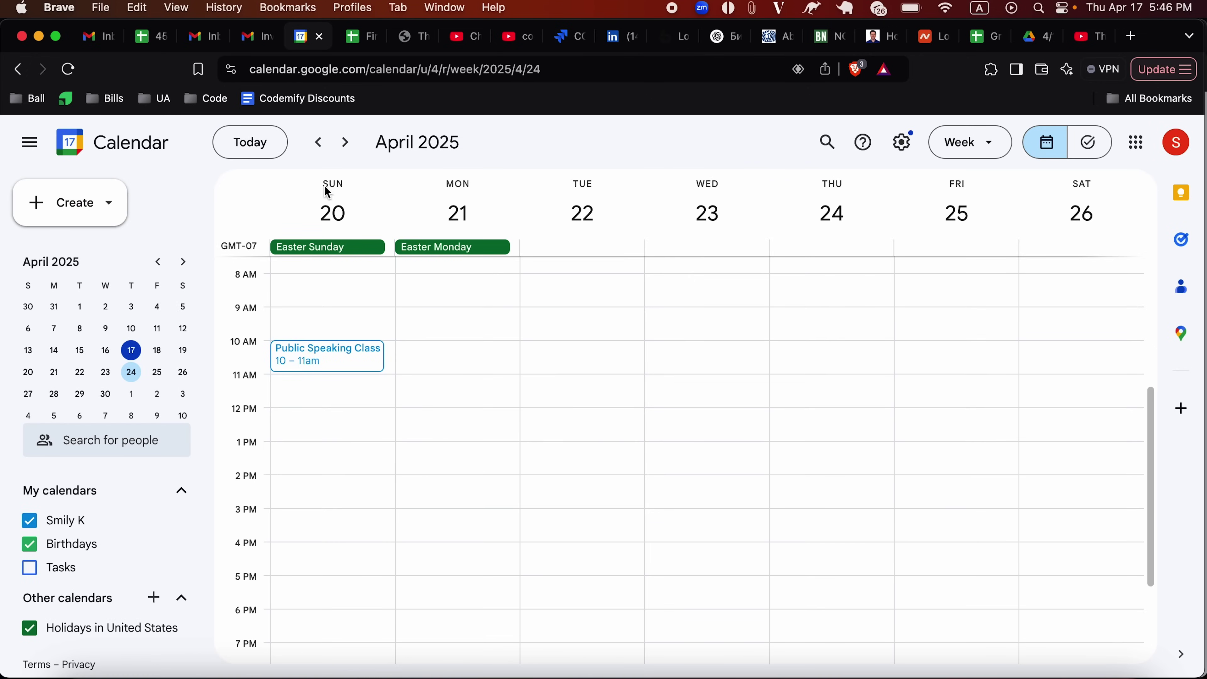
pyautogui.click(257, 37)
pyautogui.scroll(-1, 485, 469)
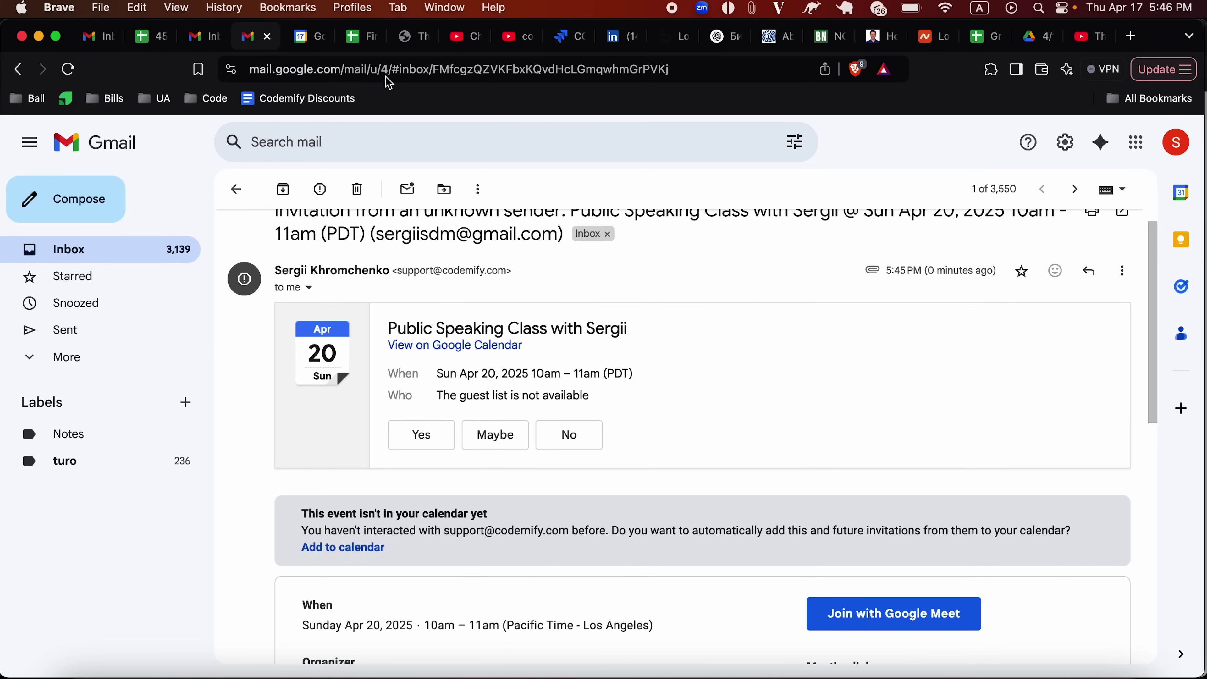
pyautogui.click(304, 42)
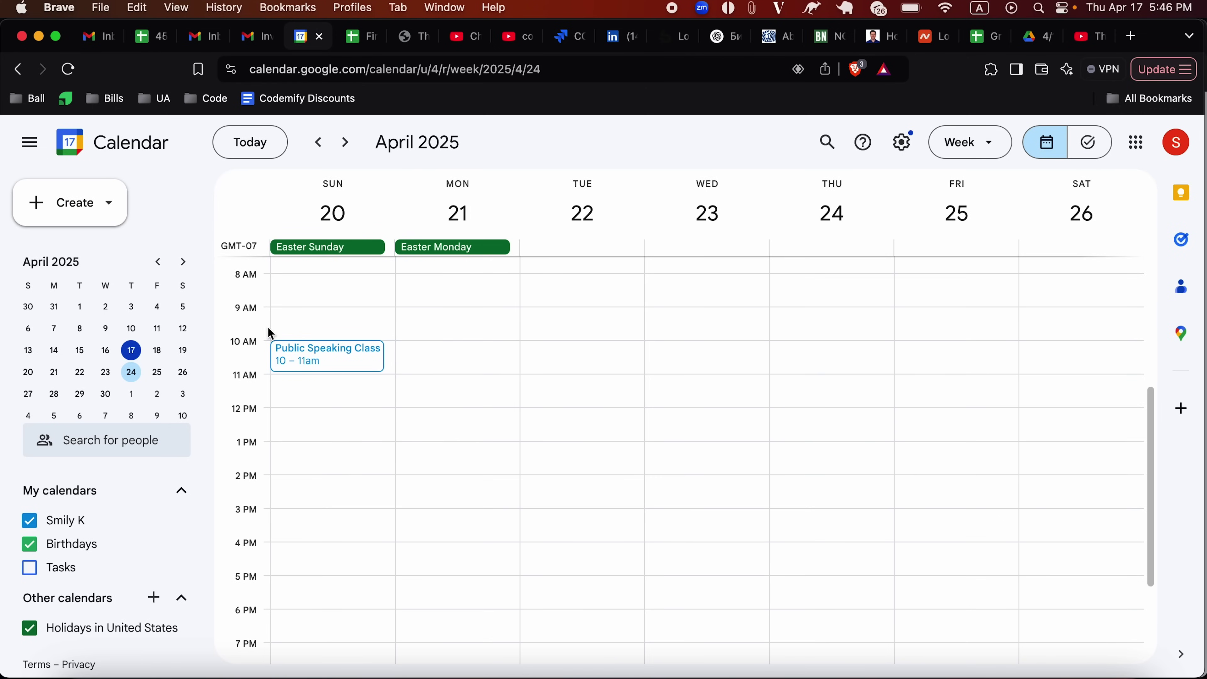
# - Answer Yes to the Public Speaking Class invite, recheck the response, and switch to Chrome
pyautogui.click(355, 369)
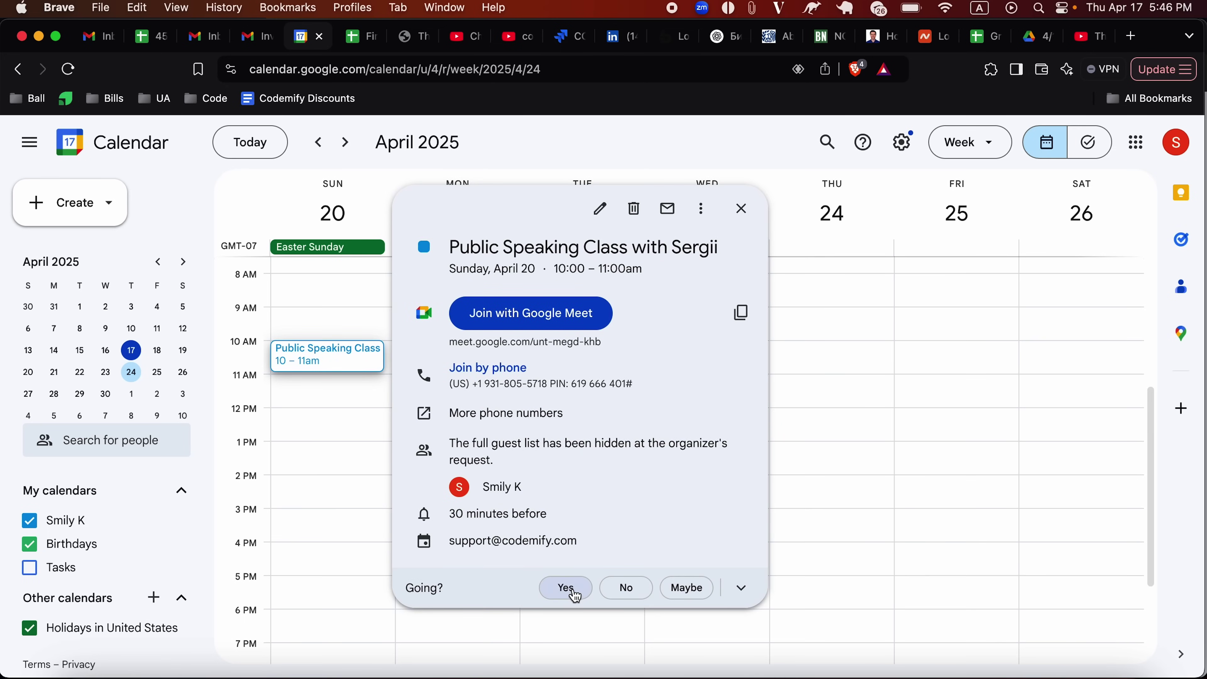
pyautogui.click(572, 589)
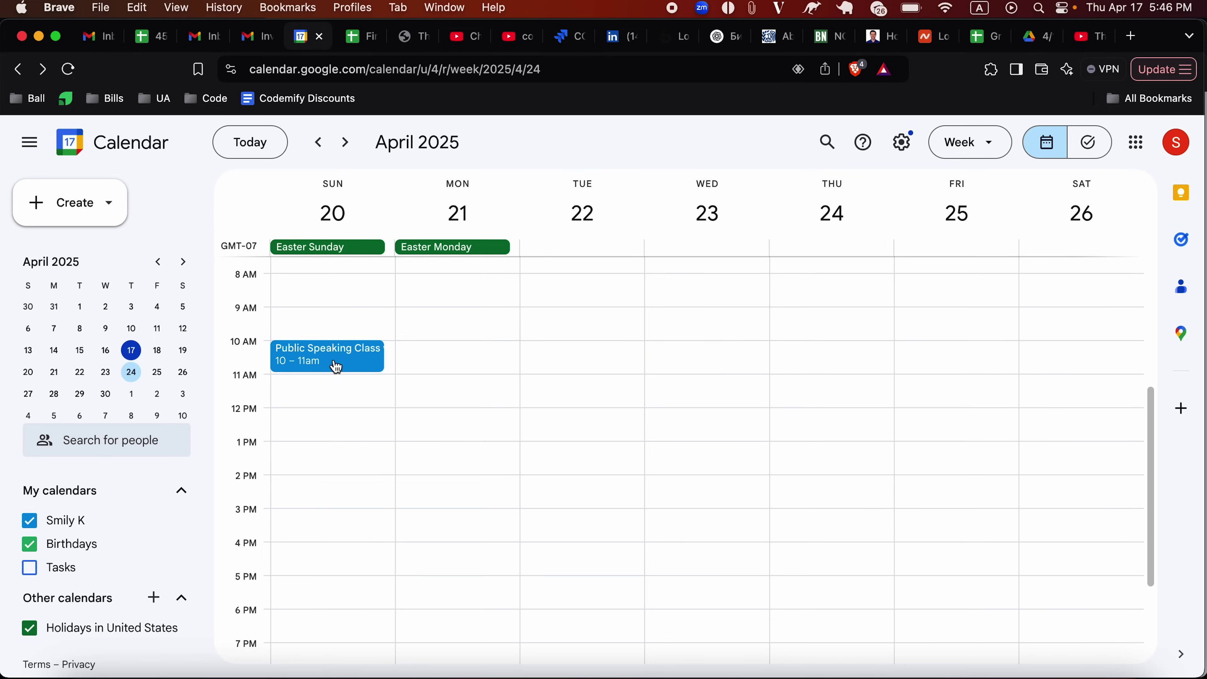
pyautogui.click(346, 352)
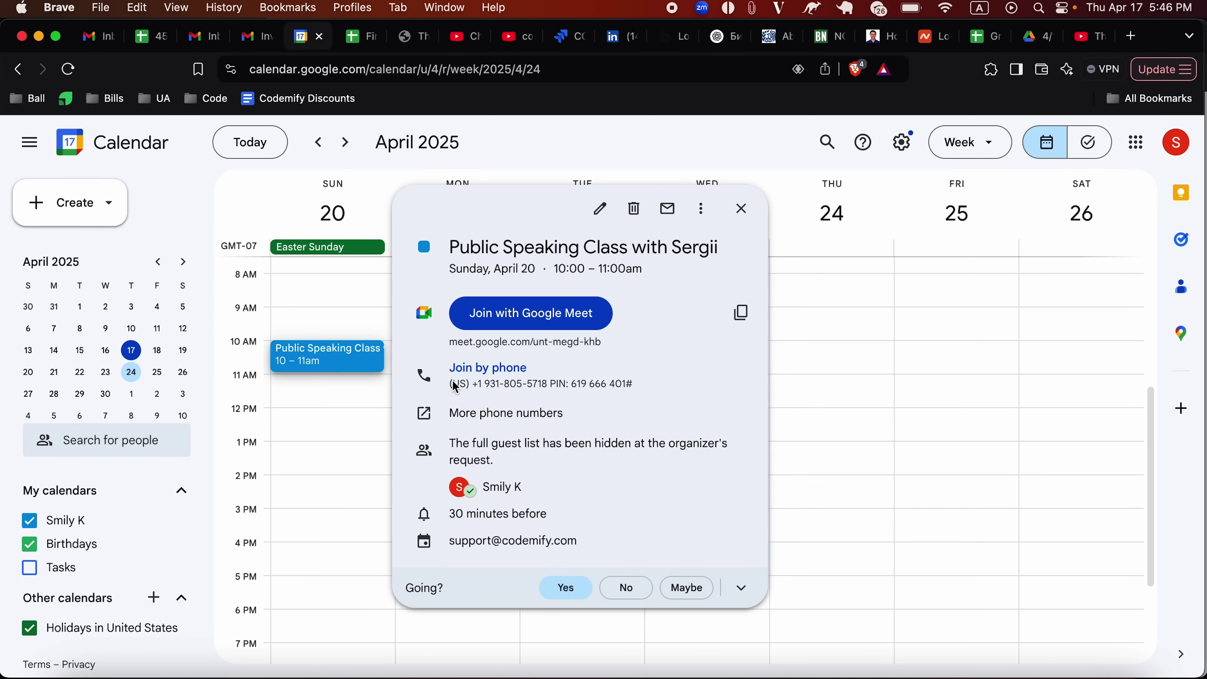
pyautogui.click(359, 359)
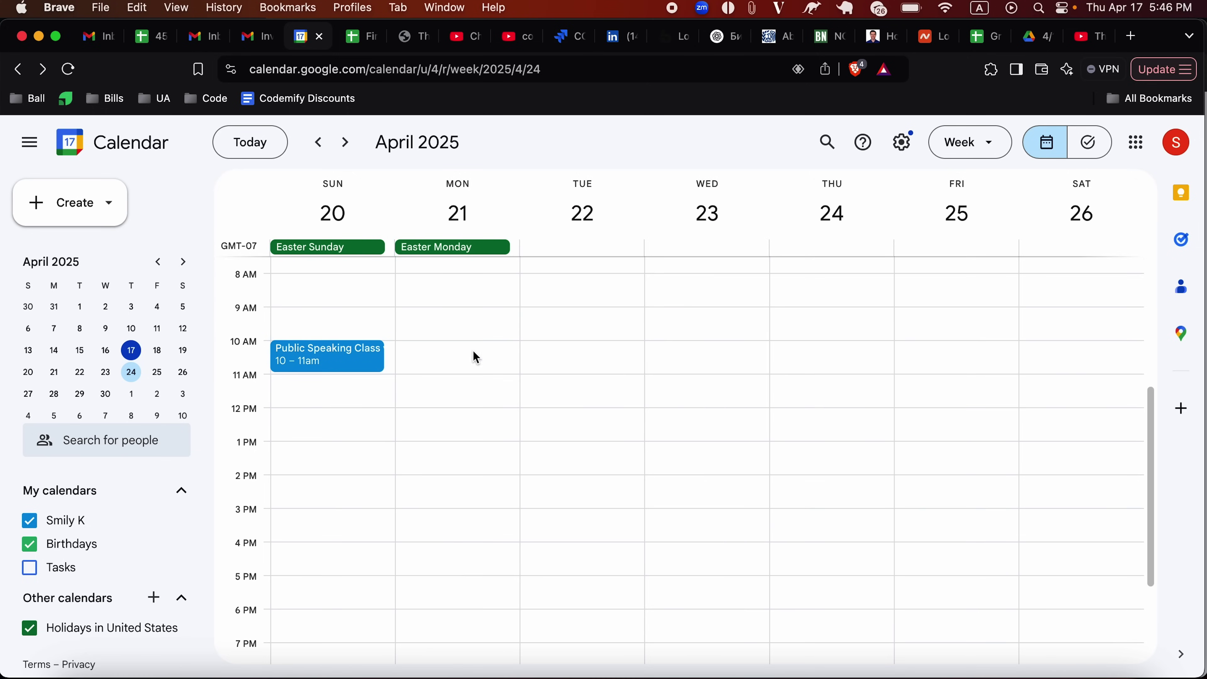
pyautogui.press('super+Tab')
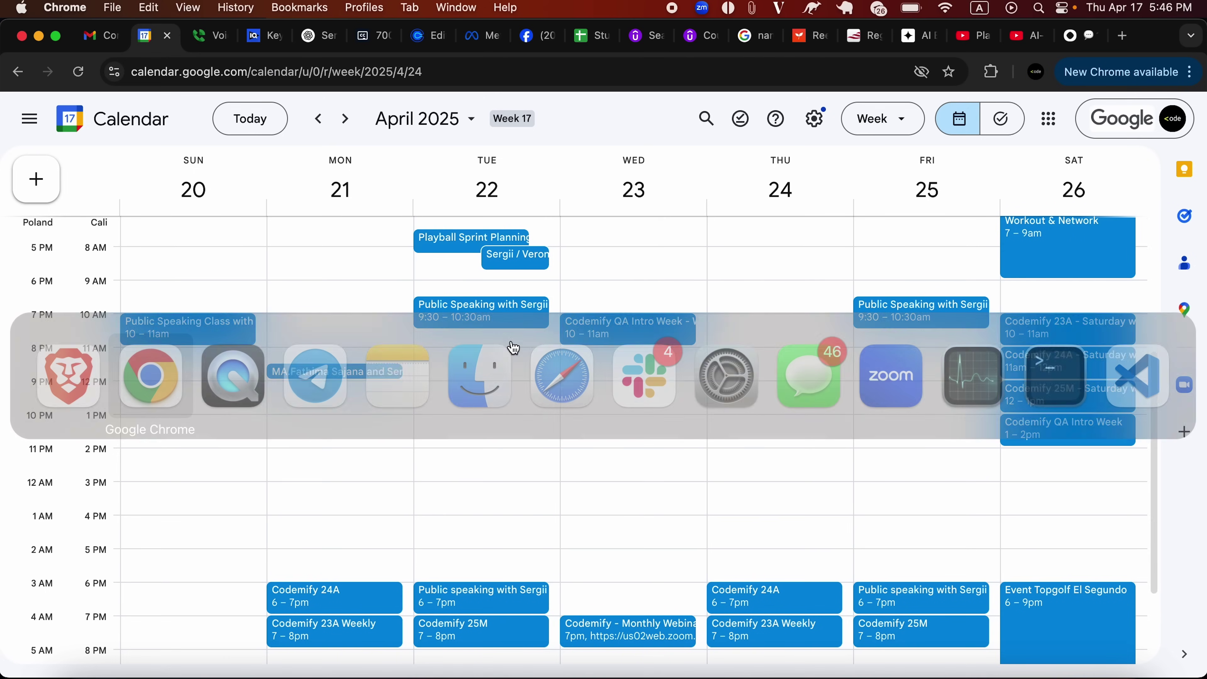
# - Review the Sunday event's guest responses in the organizer's calendar, then return to Brave
pyautogui.click(202, 334)
pyautogui.moveTo(361, 510)
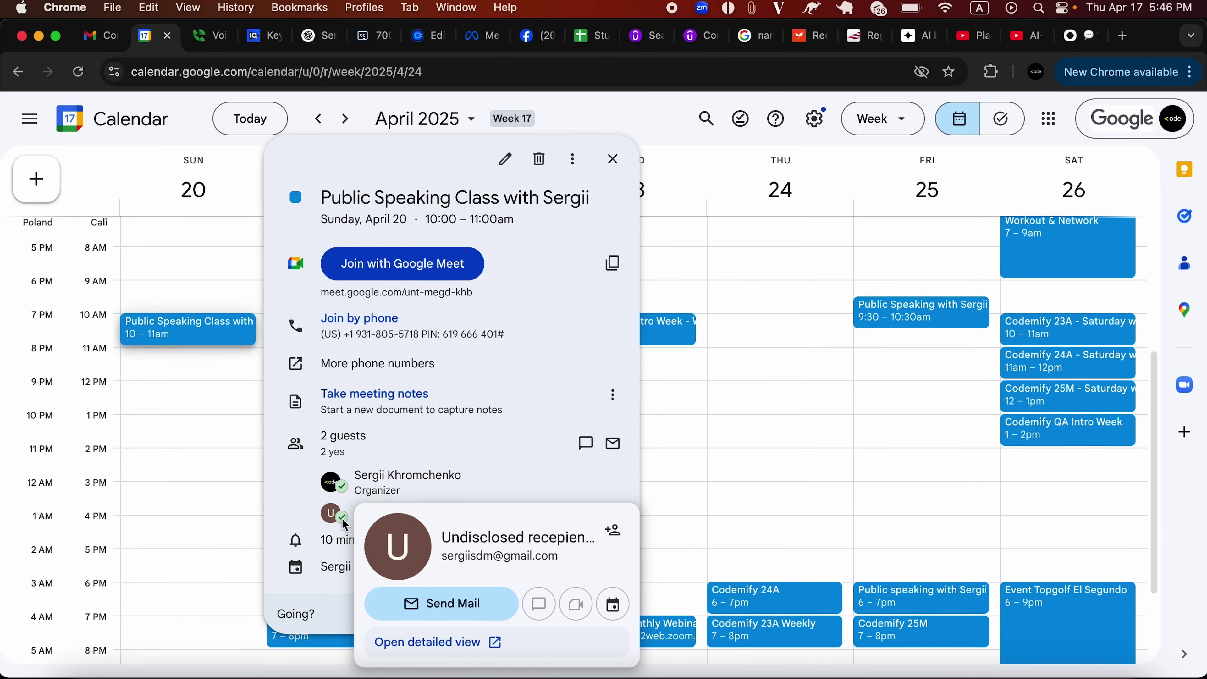
pyautogui.press('super+Tab')
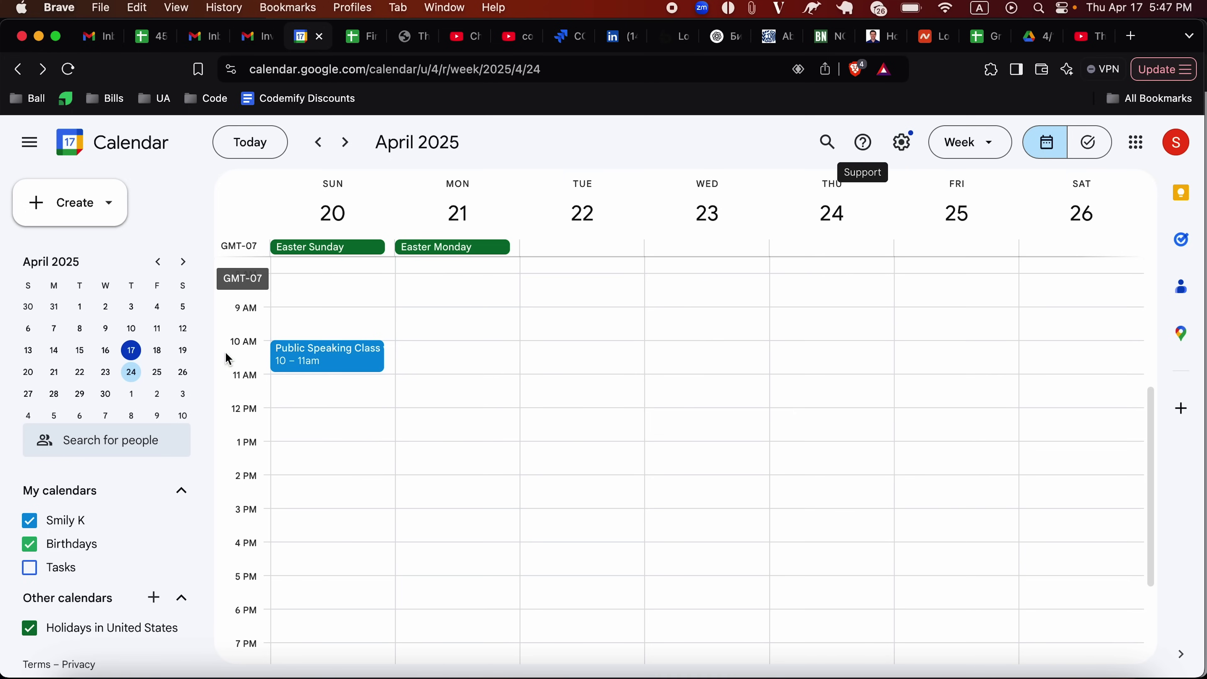
# - In Settings, enable a secondary time zone set to (GMT+08:00) Australian Western Standard Time - Perth
pyautogui.click(902, 143)
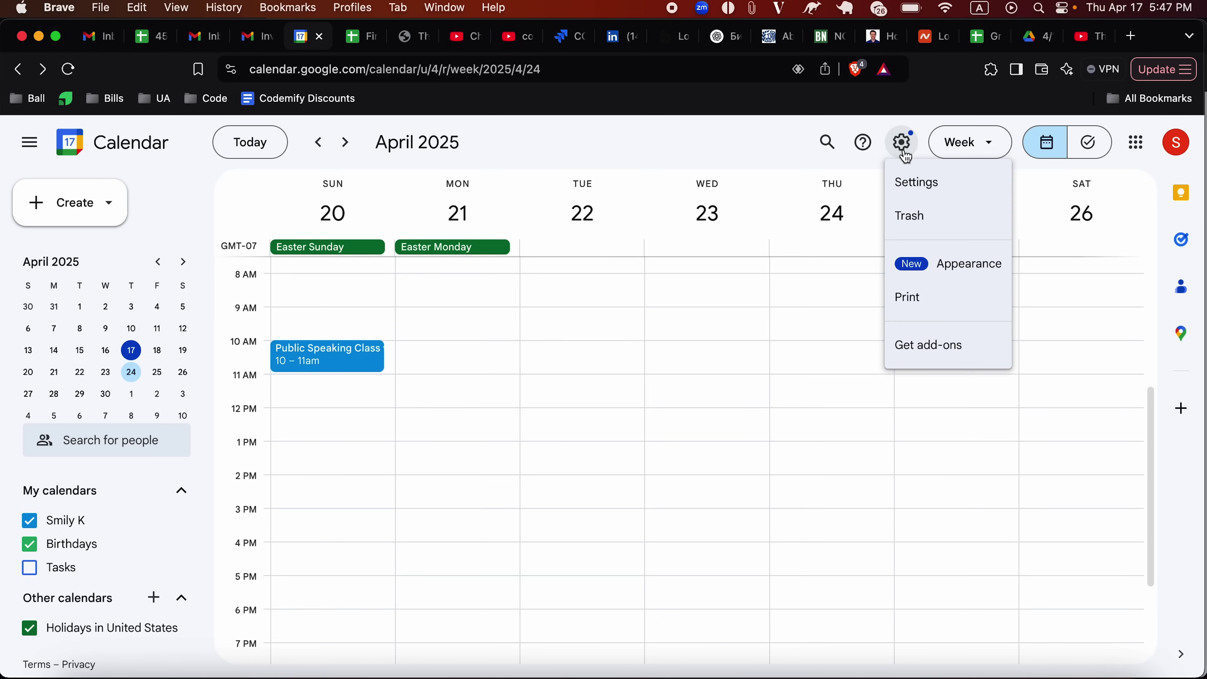
pyautogui.click(916, 187)
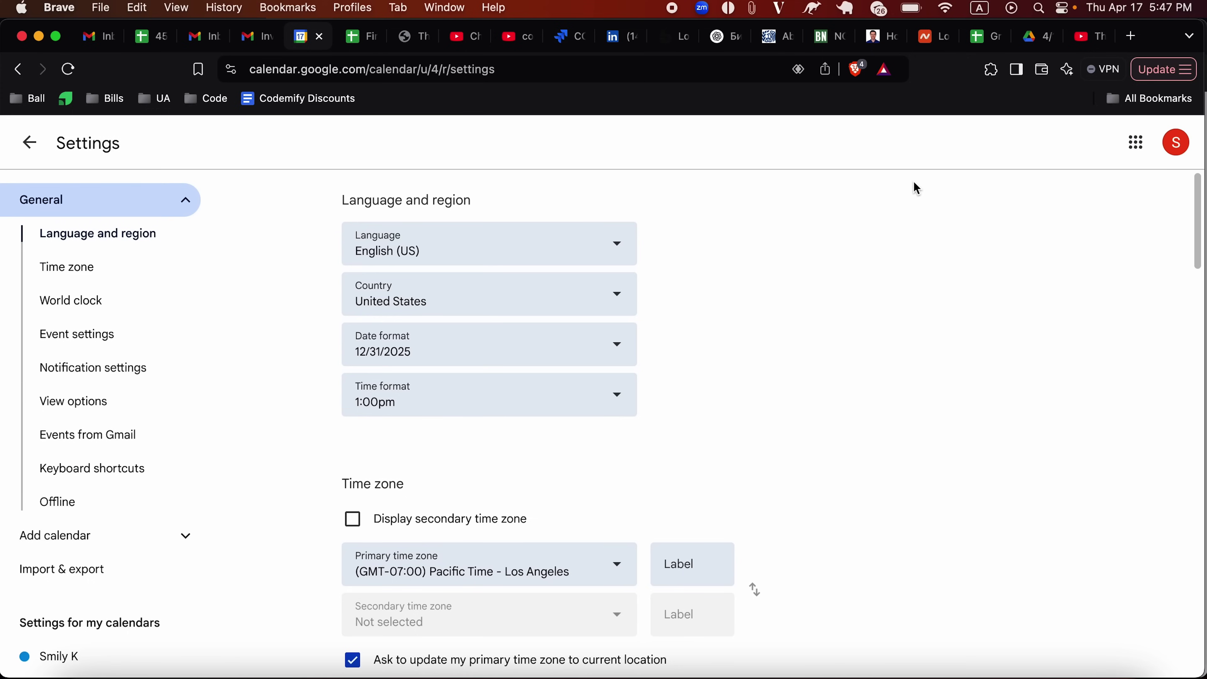
pyautogui.scroll(-2, 341, 385)
pyautogui.scroll(-1, 338, 425)
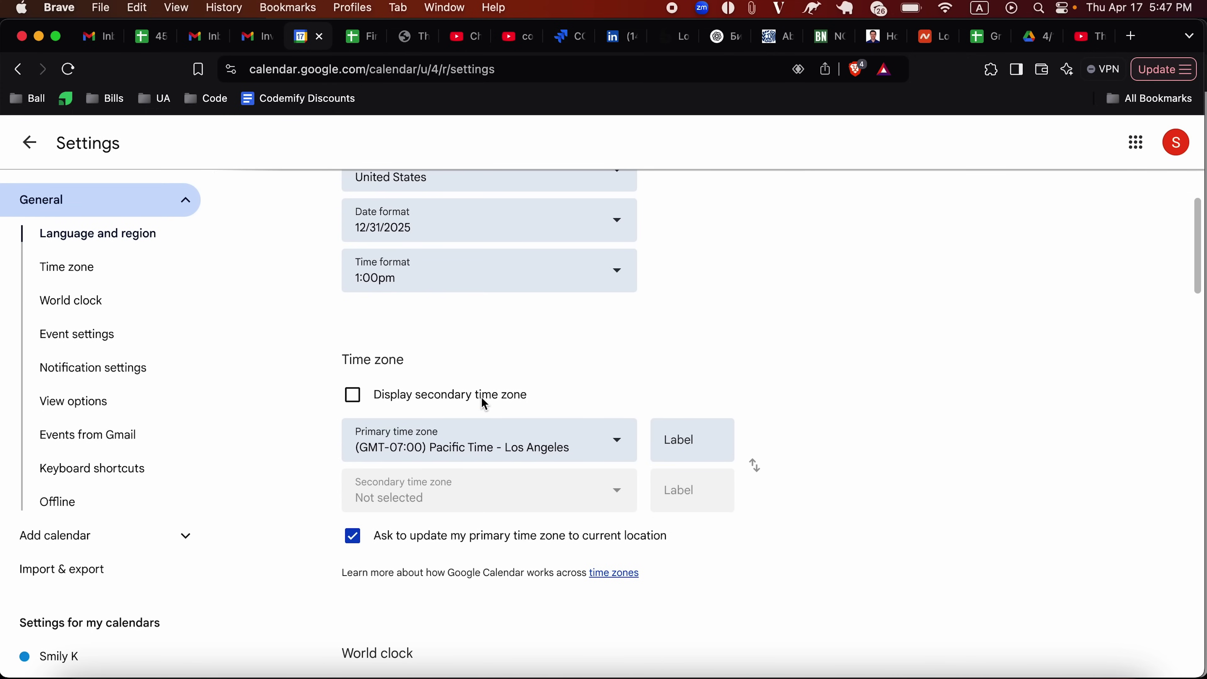
pyautogui.click(353, 397)
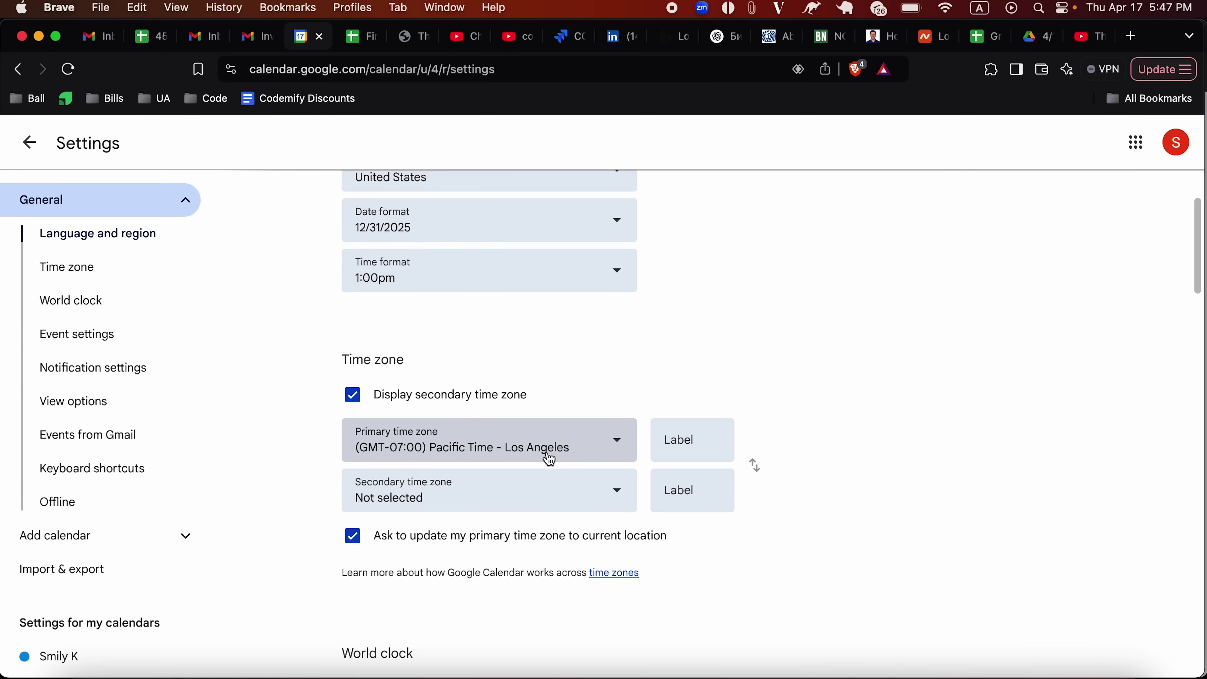
pyautogui.click(616, 494)
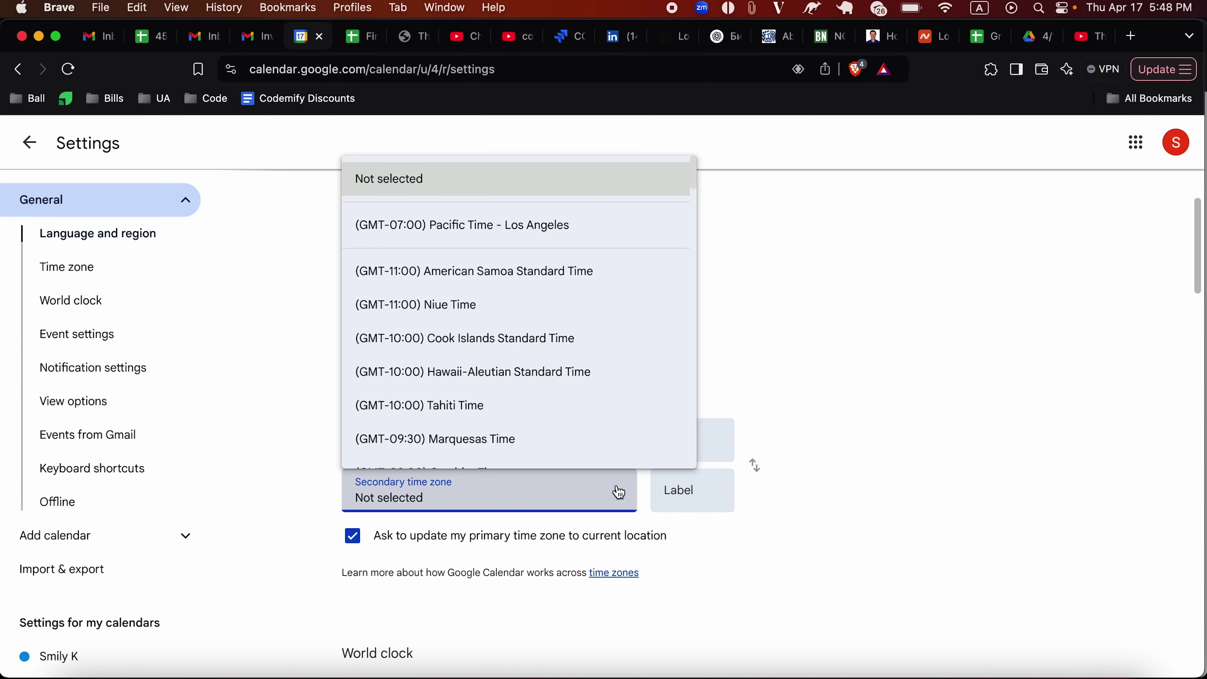
pyautogui.scroll(-3, 539, 392)
pyautogui.scroll(-20, 520, 380)
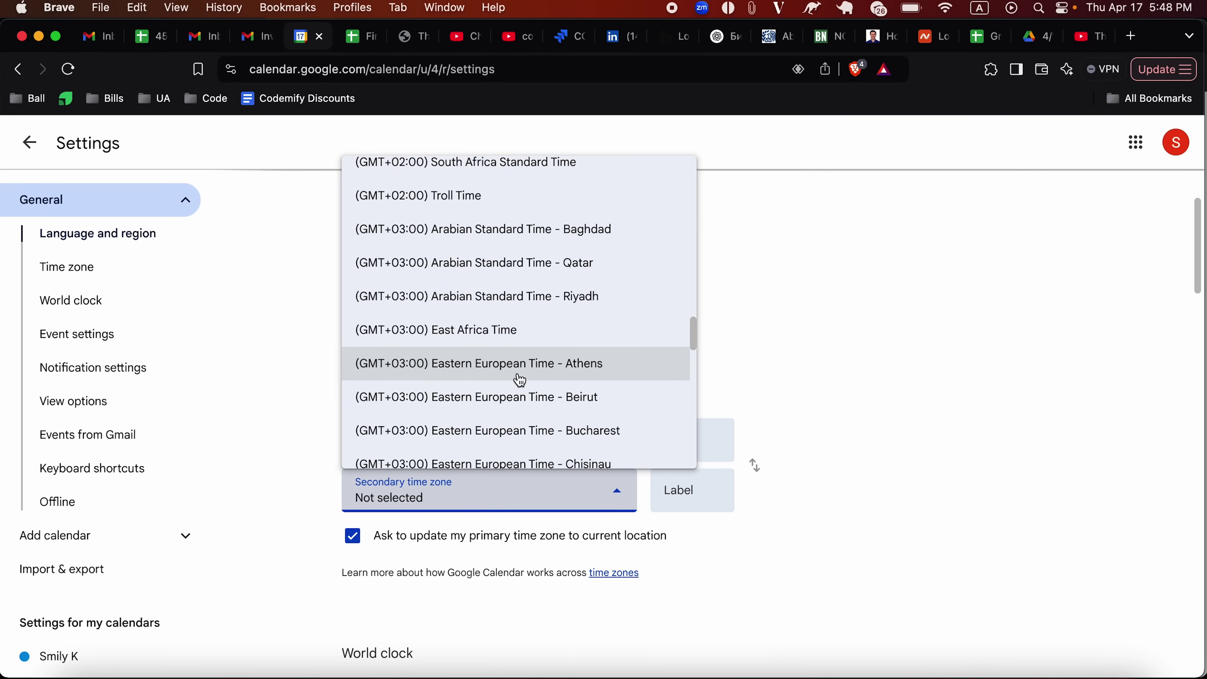
pyautogui.scroll(-15, 520, 380)
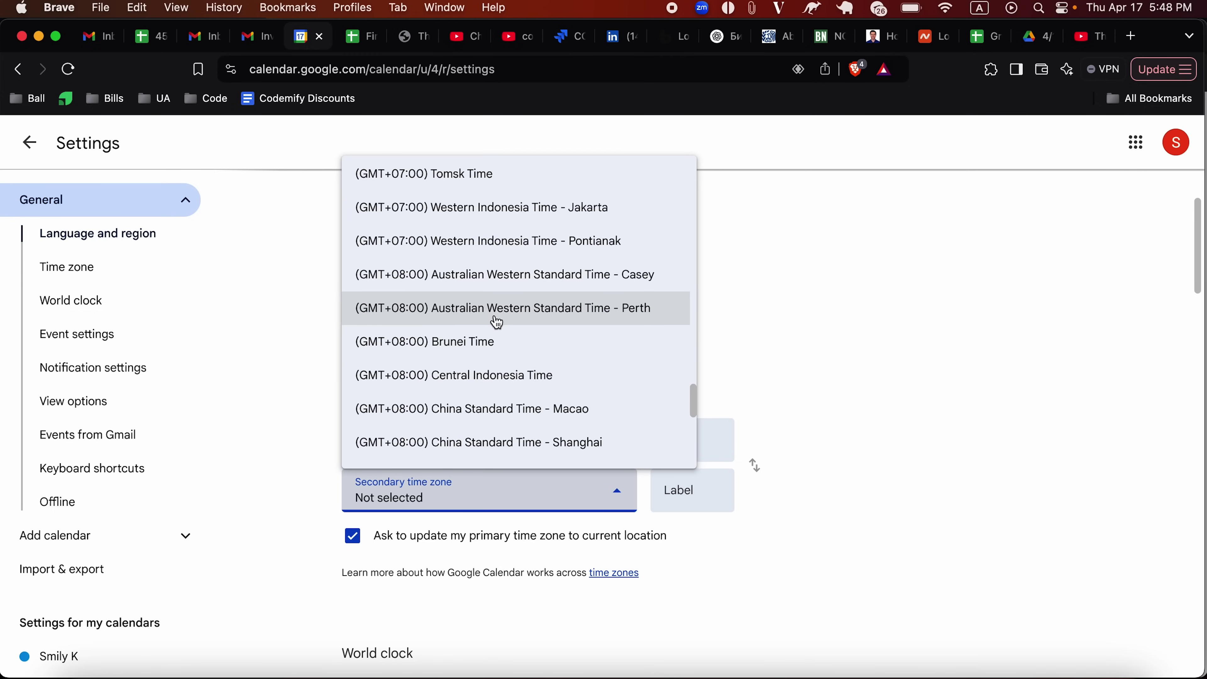
pyautogui.click(511, 316)
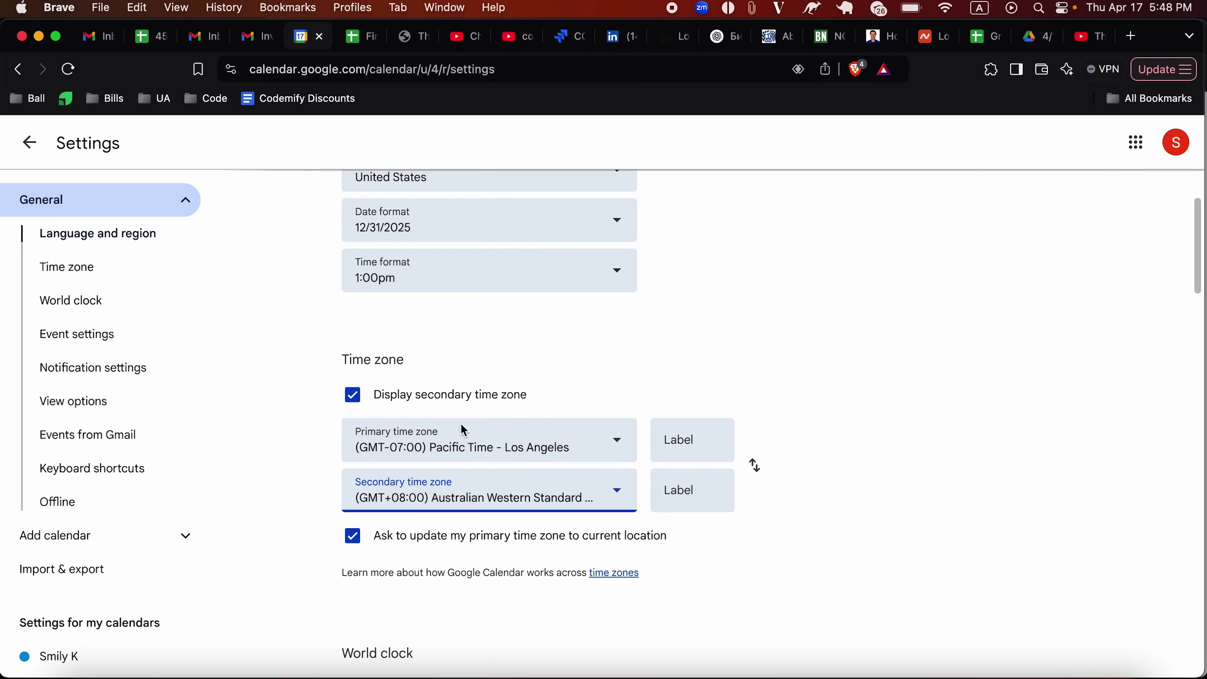
# - Label the Perth time zone 'AU Pert' and the primary time zone 'Cali', then return to week view
pyautogui.click(695, 498)
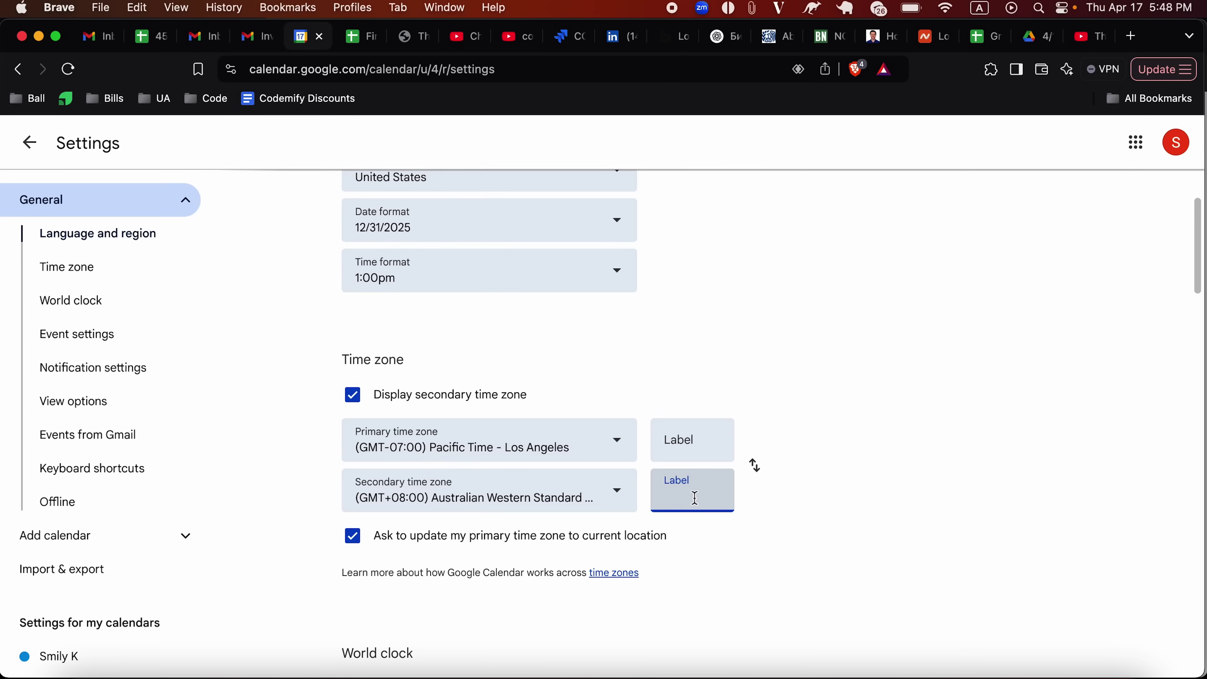
pyautogui.write('AU Pert')
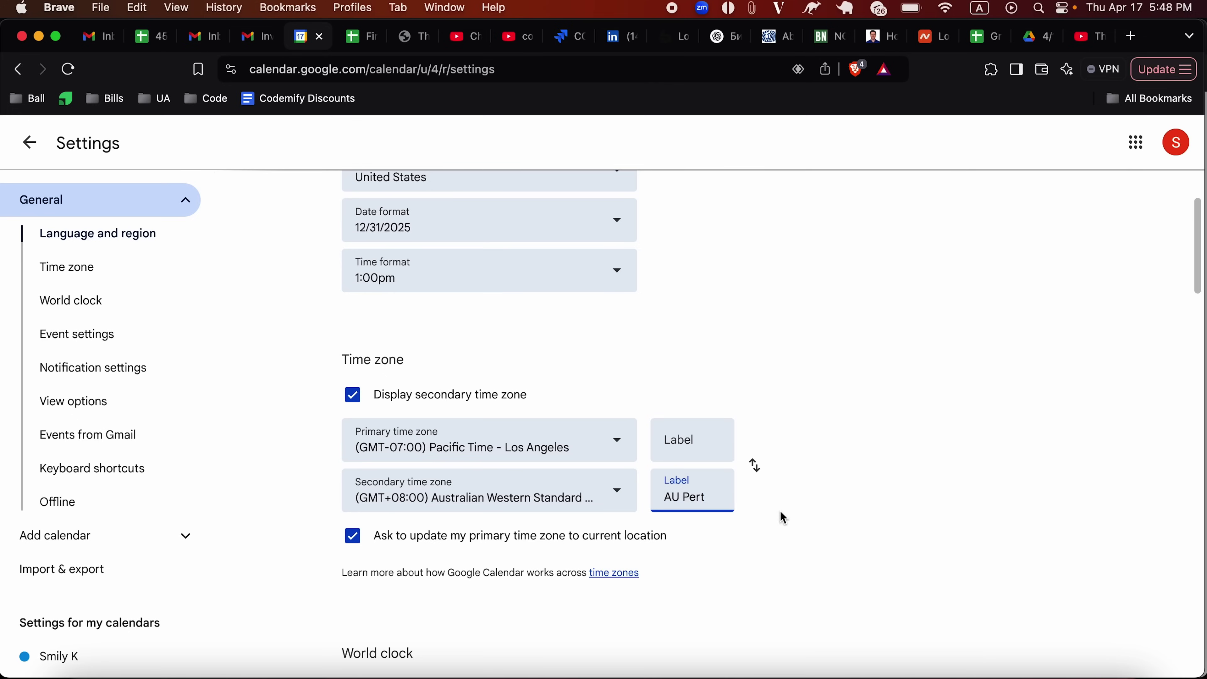
pyautogui.click(694, 440)
pyautogui.write('Cali')
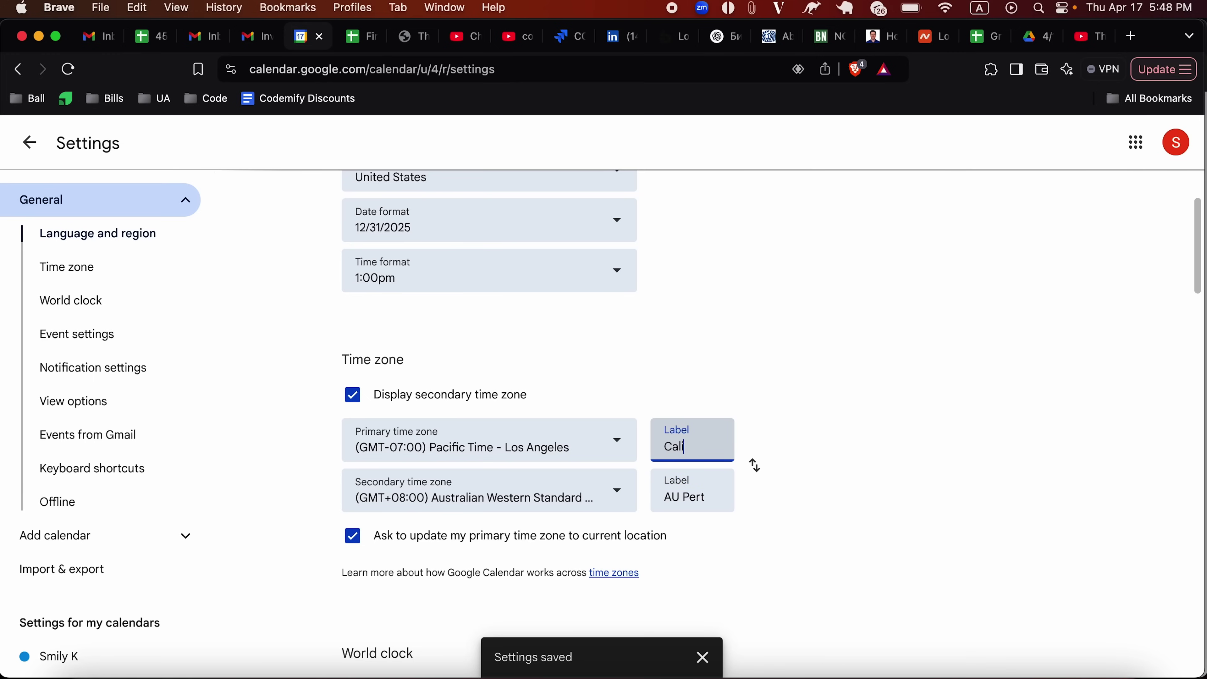
pyautogui.scroll(3, 862, 391)
pyautogui.scroll(-15, 861, 391)
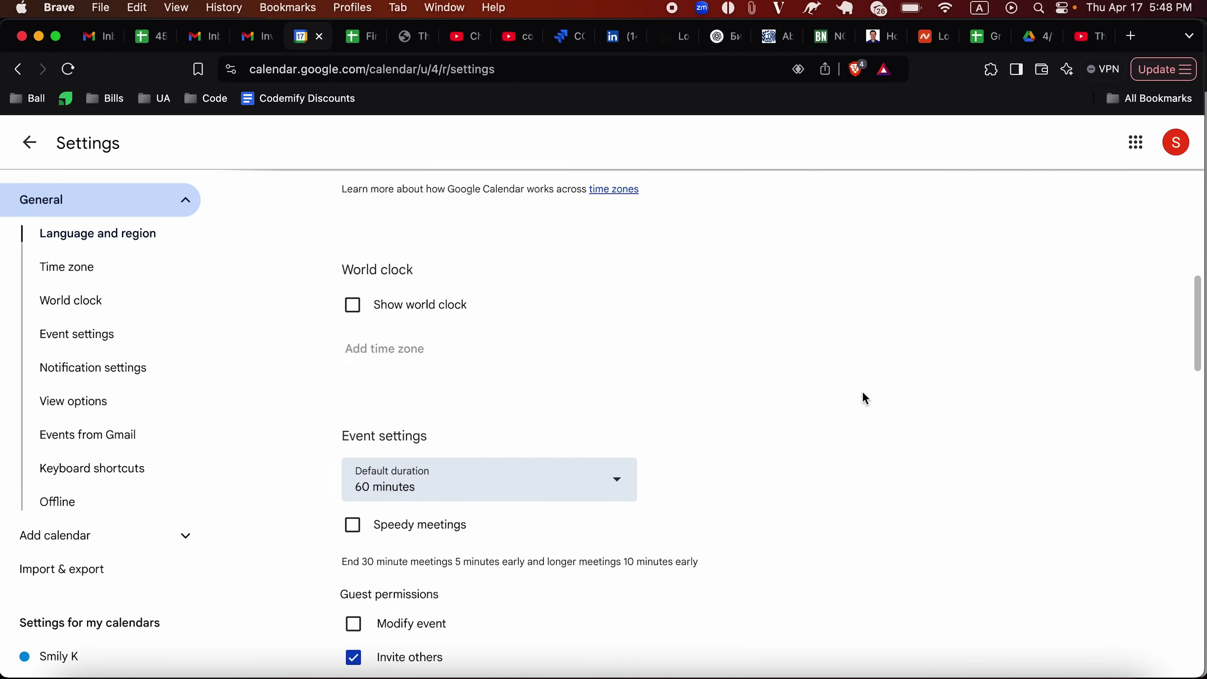
pyautogui.scroll(15, 862, 393)
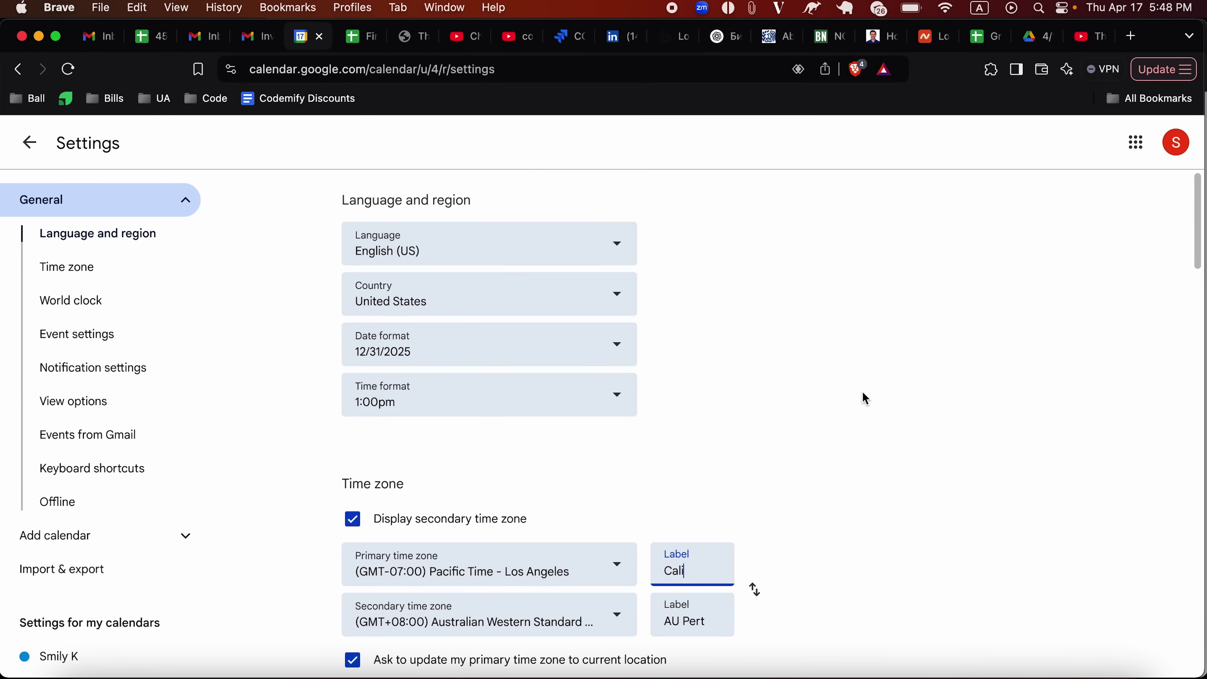
pyautogui.click(30, 142)
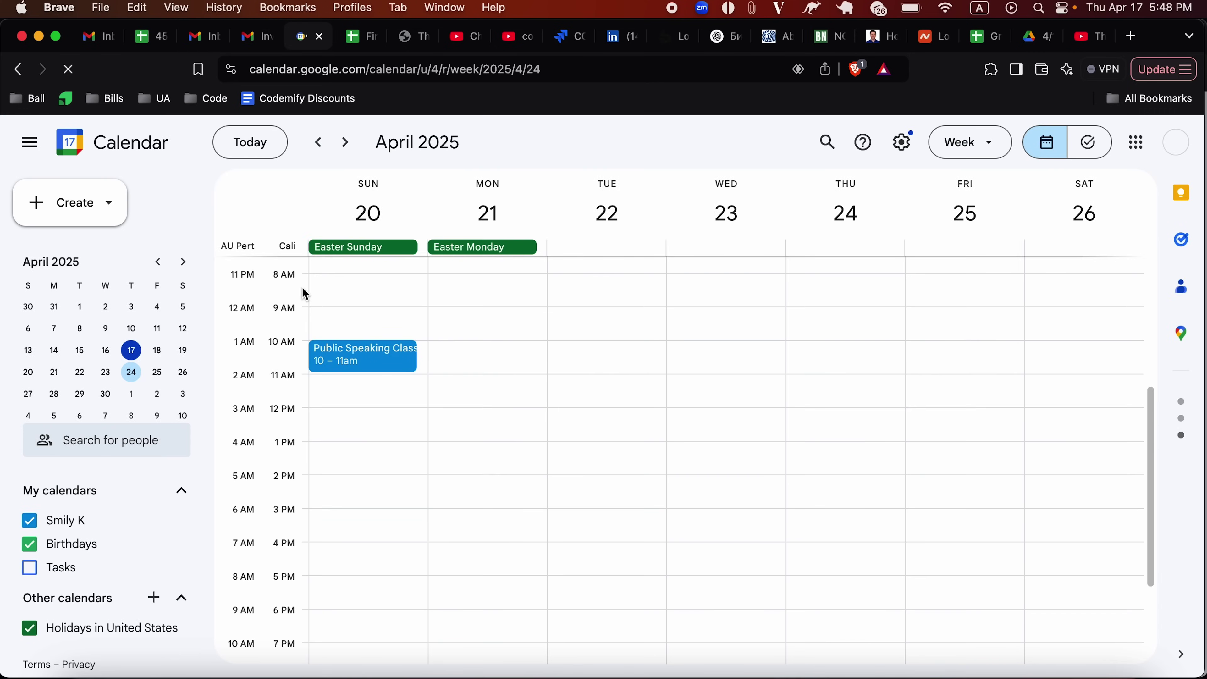